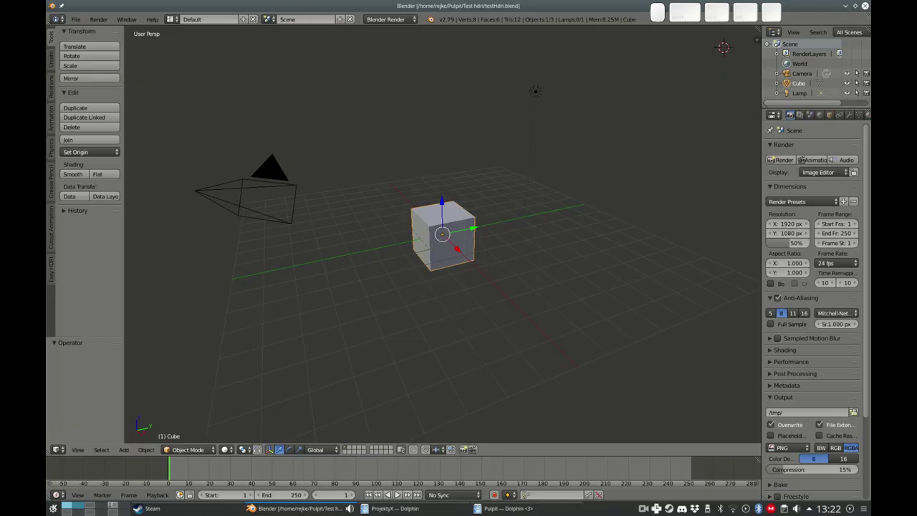
Delete the default camera, lamp and cube, then snap the 3D cursor to the world origin
middle_drag(430, 250, 136, 152)
key(a)
key(a)
key(x)
key(Return)
click(146, 449)
mouse_move(155, 364)
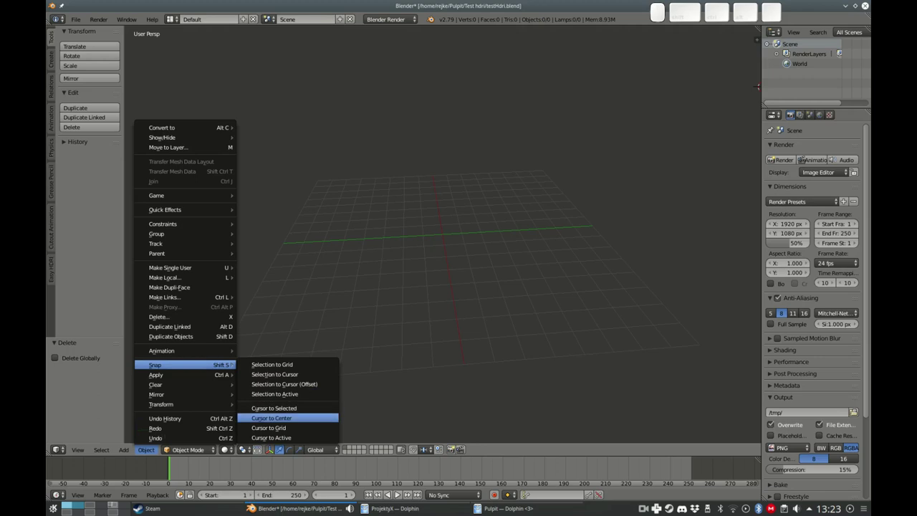
click(272, 417)
Add a UV sphere at the origin and scale it to about 2.224
click(50, 59)
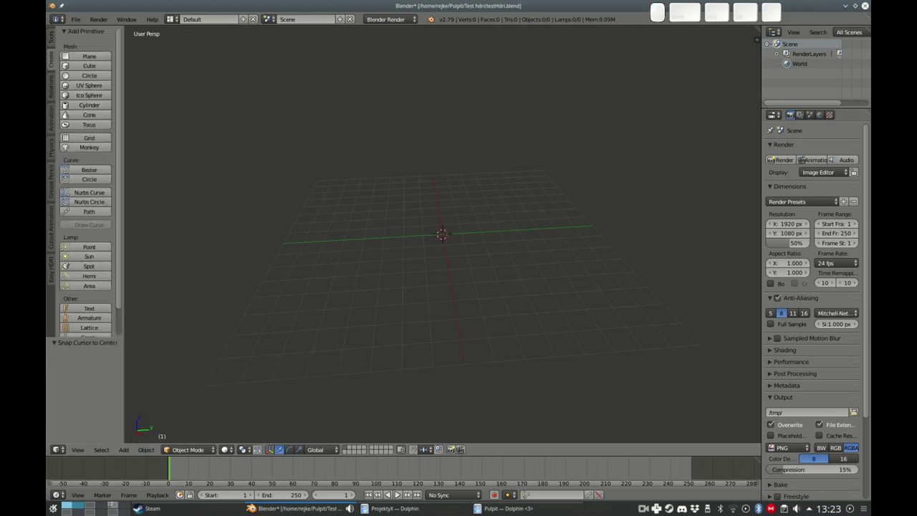
click(88, 85)
scroll(442, 234, up, 2)
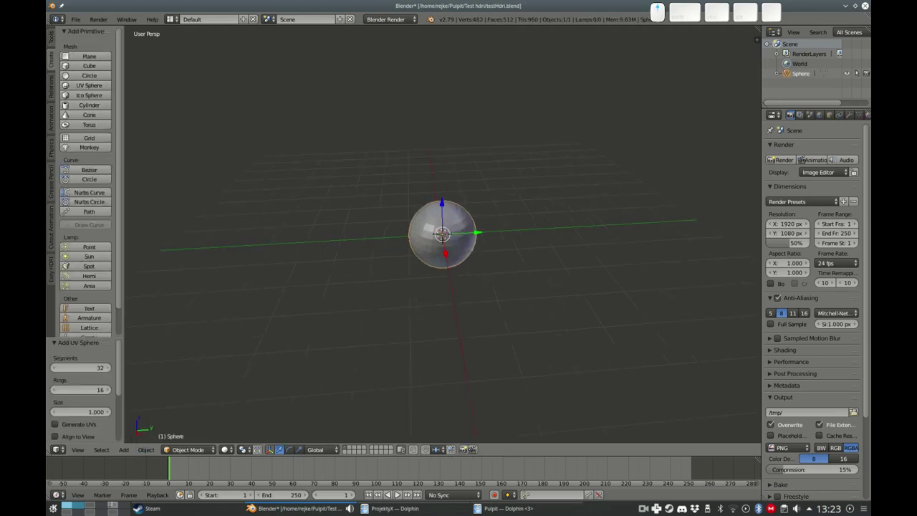
key(s)
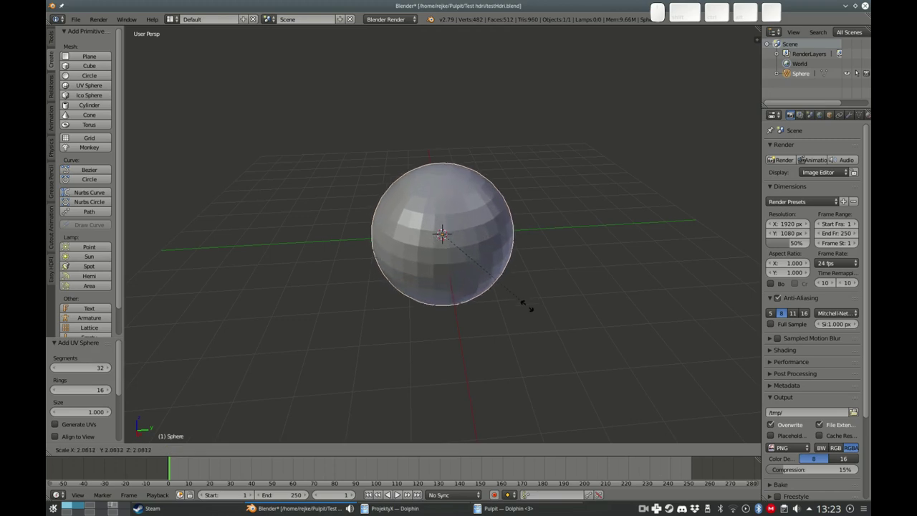
click(594, 335)
key(s)
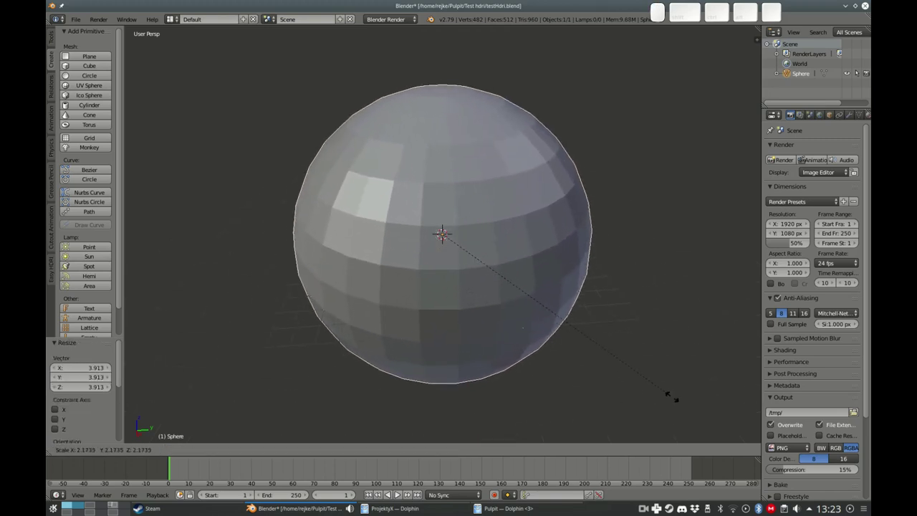
click(673, 393)
Give the sphere smooth shading
click(51, 37)
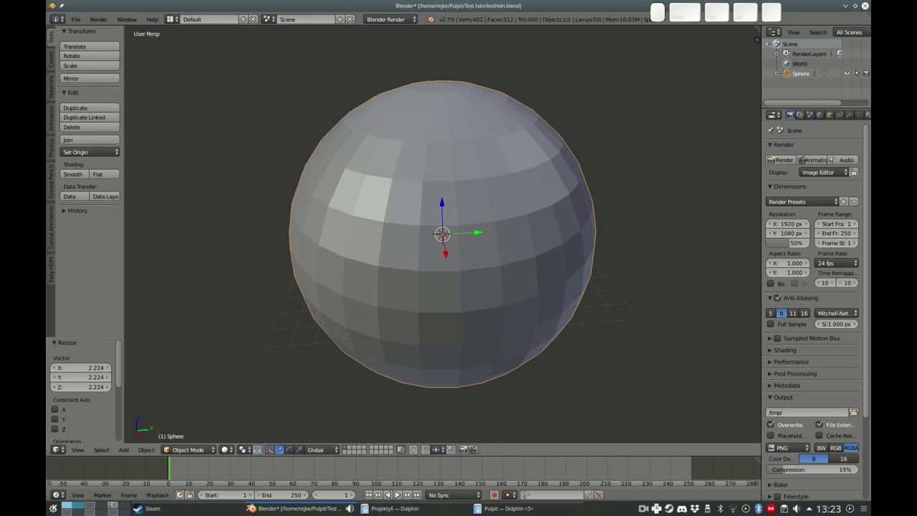
click(72, 174)
middle_drag(502, 287, 545, 287)
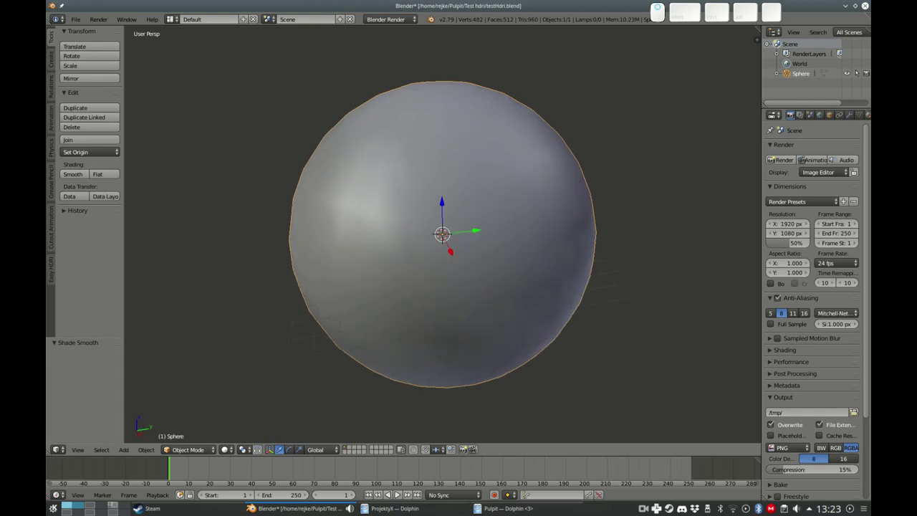
drag(762, 286, 716, 286)
Create a new shadeless material (Material.001) for the sphere
click(823, 115)
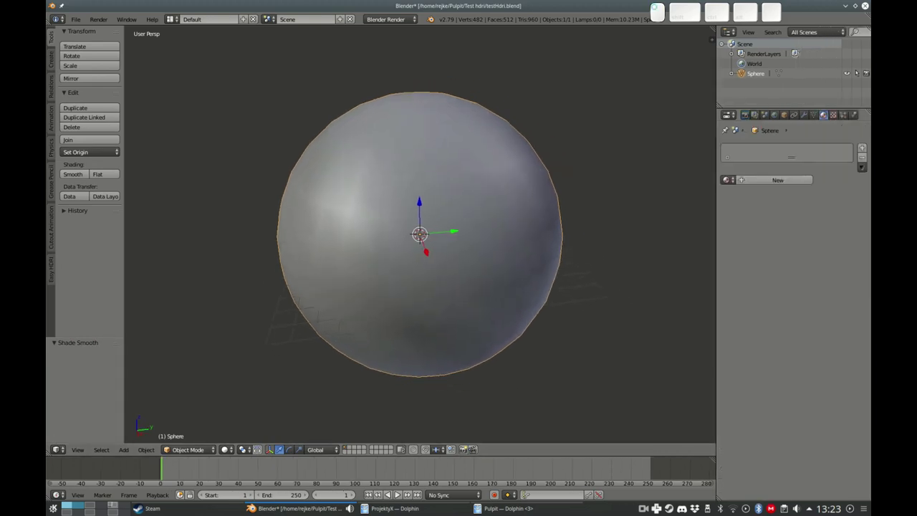
click(777, 180)
click(796, 396)
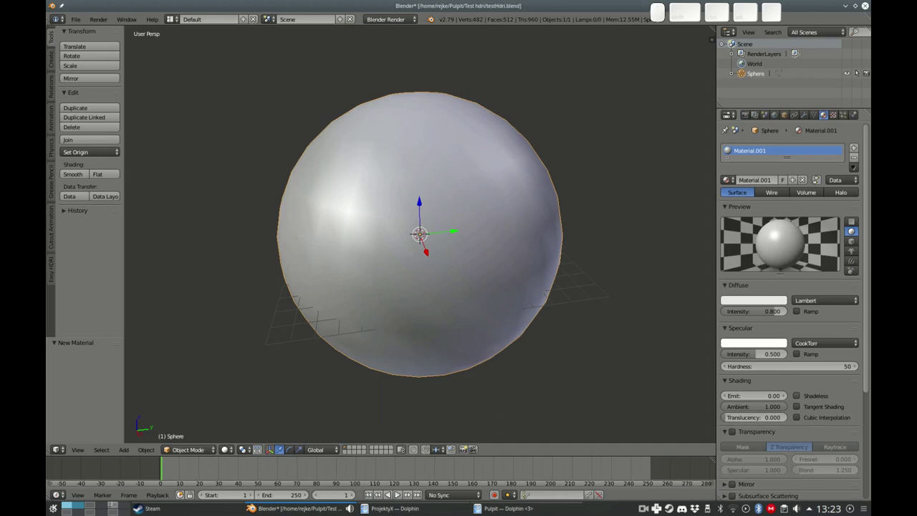
drag(716, 333, 764, 333)
Turn on Backface Culling in the viewport's Shading settings
key(n)
scroll(715, 237, down, 2)
scroll(715, 237, down, 2)
scroll(715, 236, down, 2)
click(684, 385)
key(n)
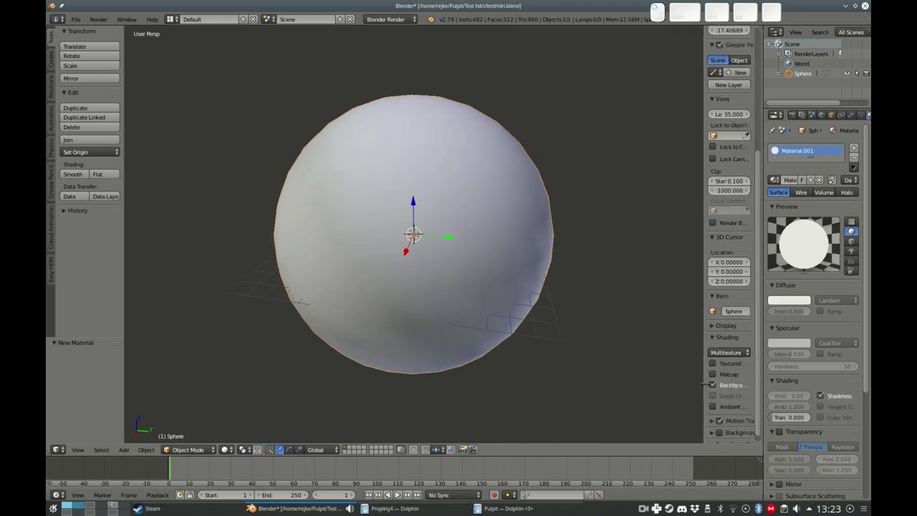
Switch to front view and split the window with a UV/Image Editor on the left
key(KP_8)
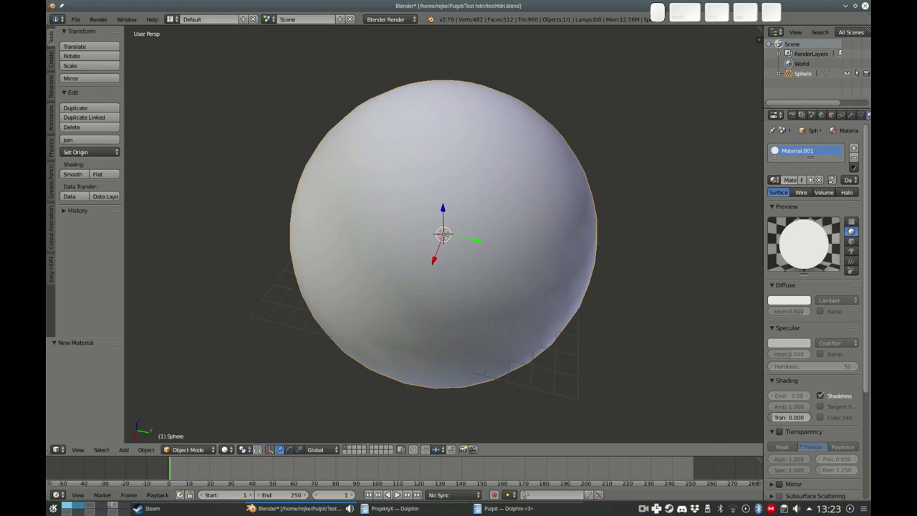
key(KP_1)
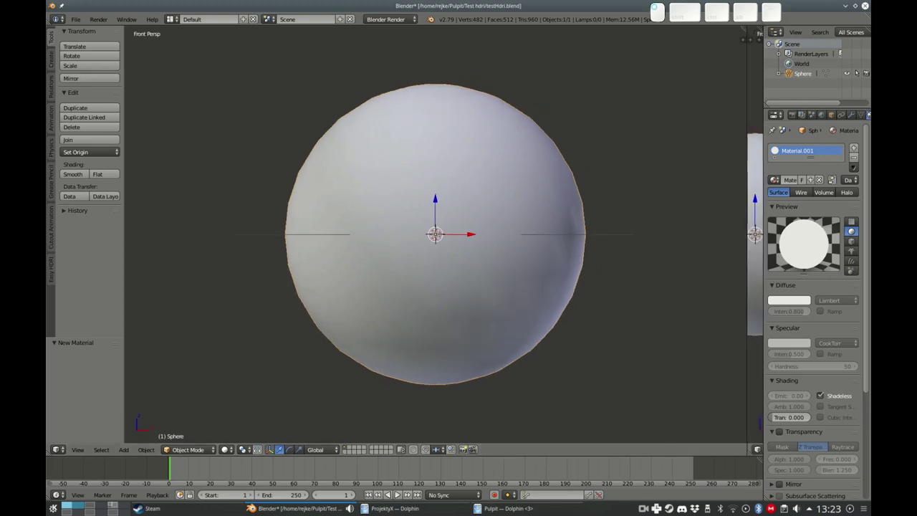
mouse_move(760, 37)
mouse_down()
mouse_move(488, 215)
mouse_move(341, 215)
mouse_up()
click(57, 449)
click(85, 373)
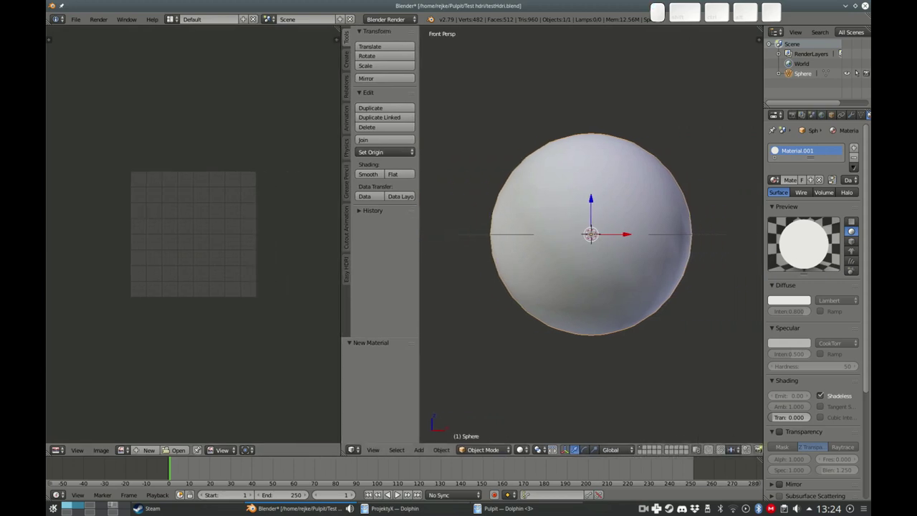
UV-unwrap the sphere in Edit Mode using Sphere Projection
key(Tab)
key(u)
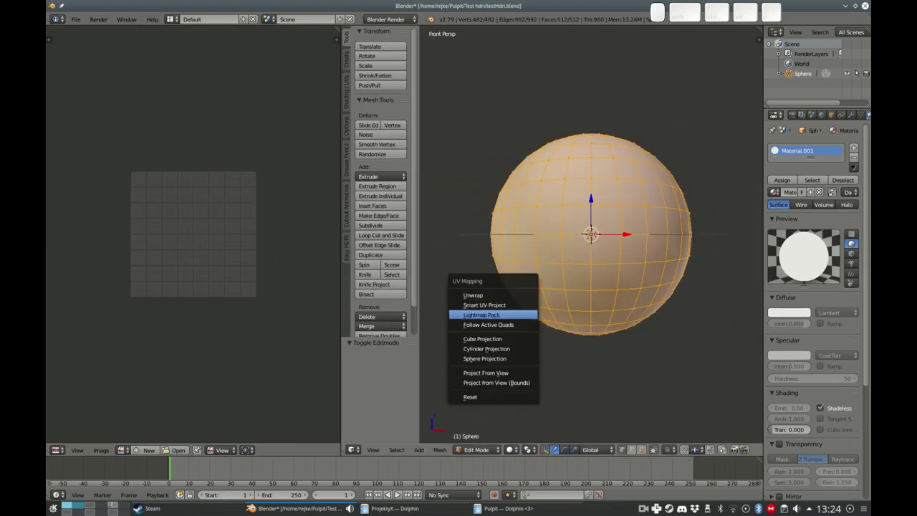
click(507, 358)
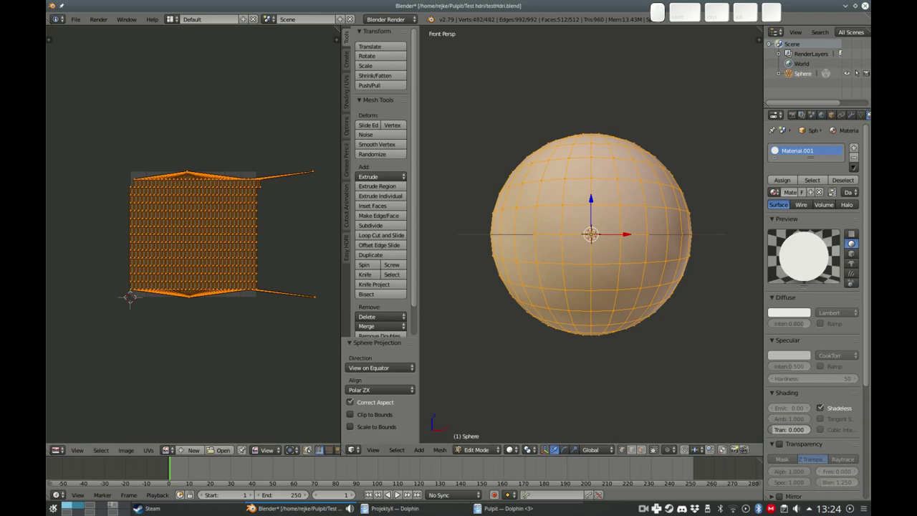
drag(341, 324, 107, 325)
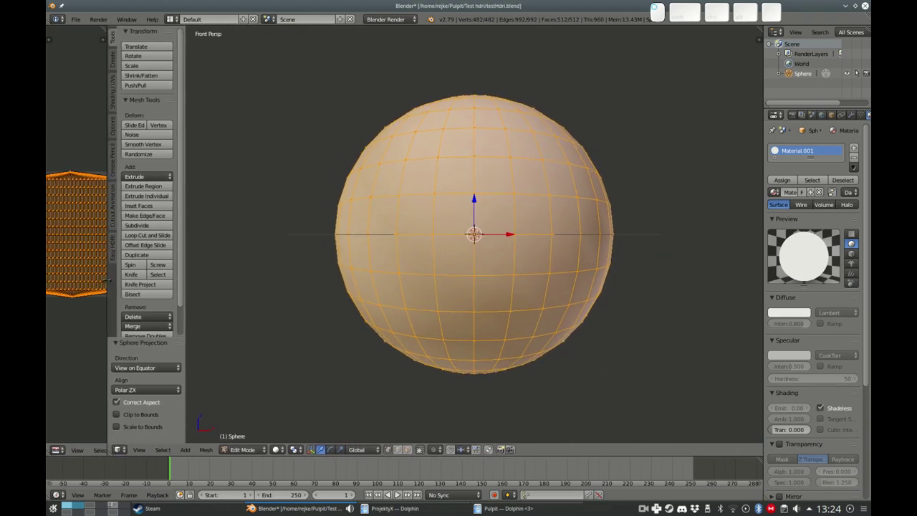
Switch the sphere into Texture Paint mode
middle_drag(510, 200, 506, 229)
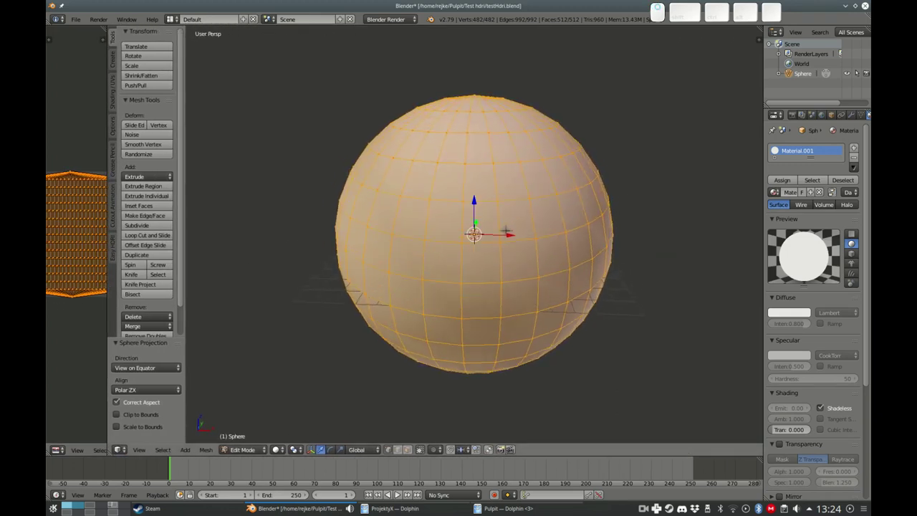
click(276, 449)
click(242, 450)
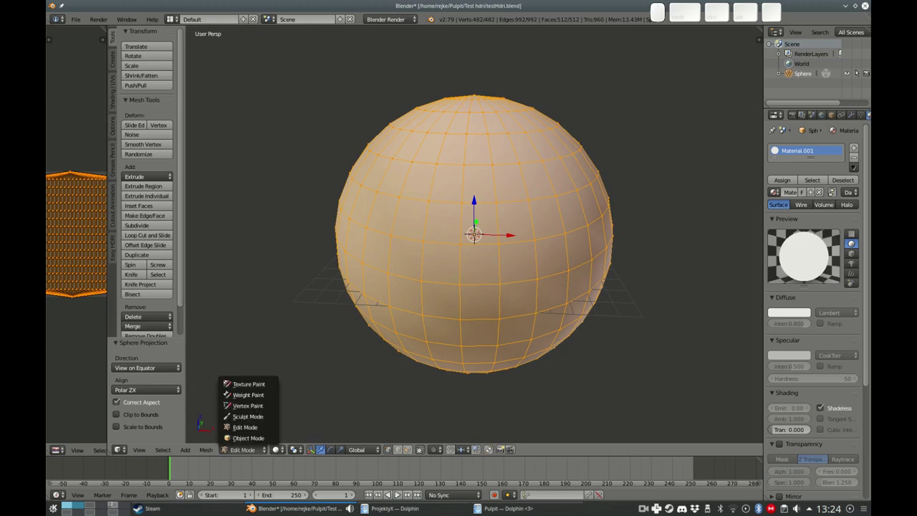
click(247, 384)
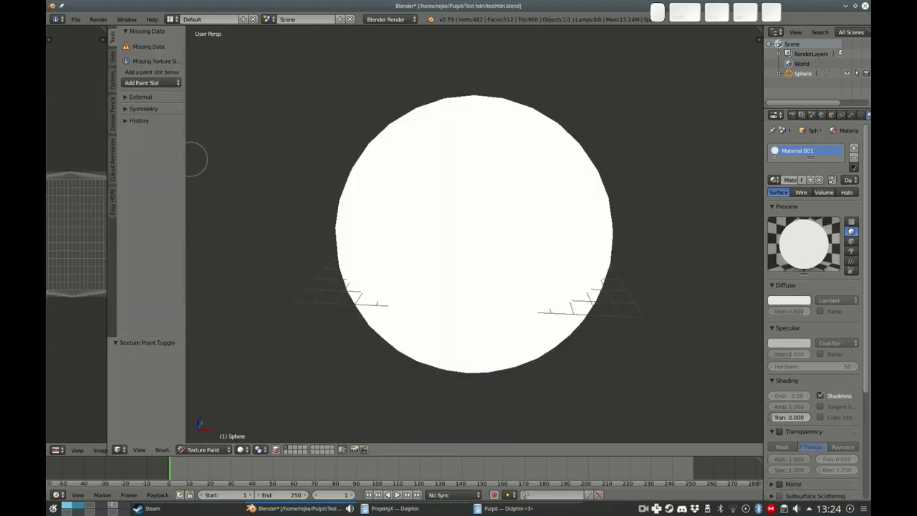
Add a 1024×1024 Diffuse Color paint slot named testHdri filled light cyan
click(150, 82)
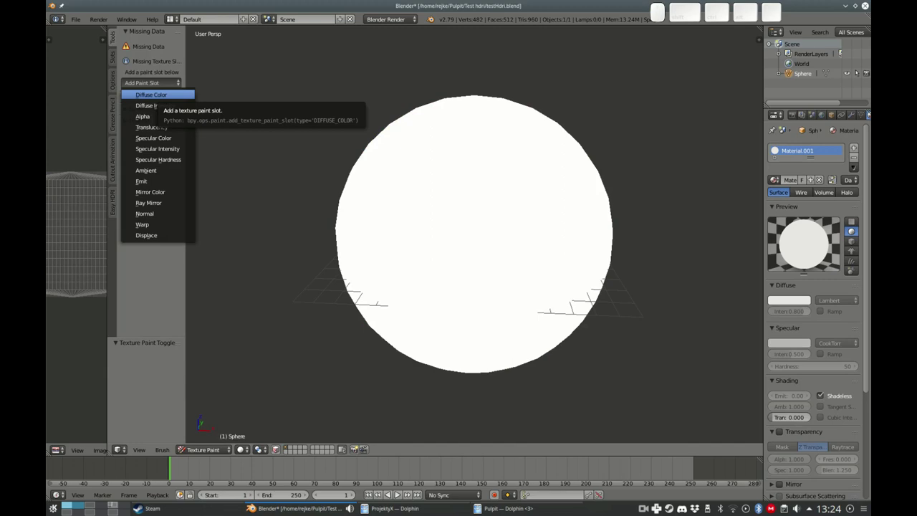
click(151, 94)
click(219, 89)
text(testHdri)
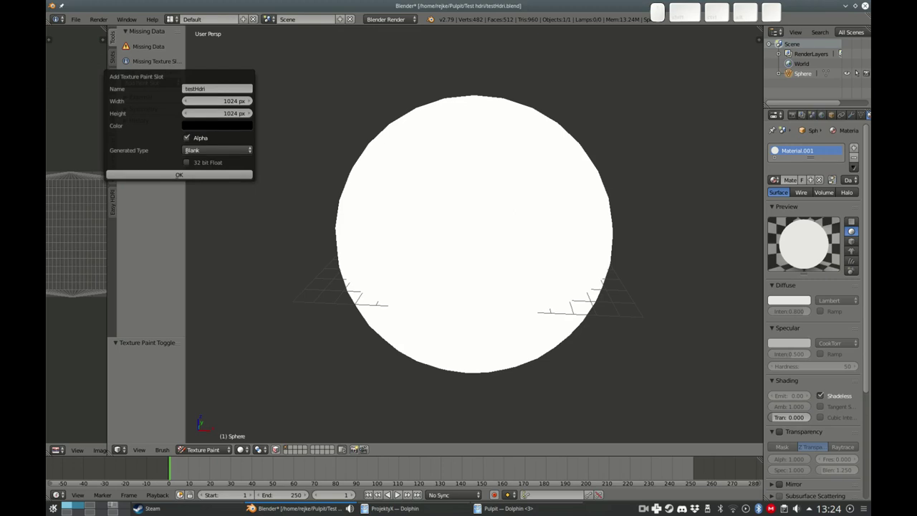
click(217, 126)
click(266, 145)
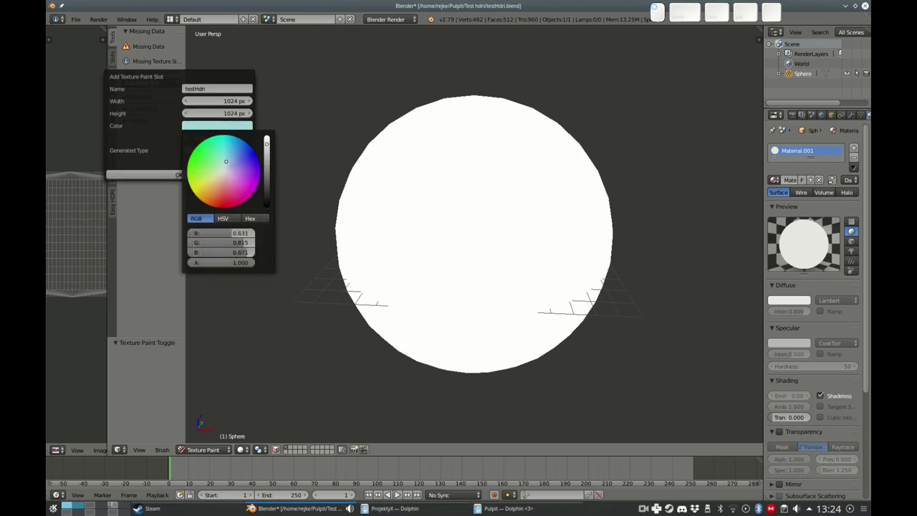
click(143, 174)
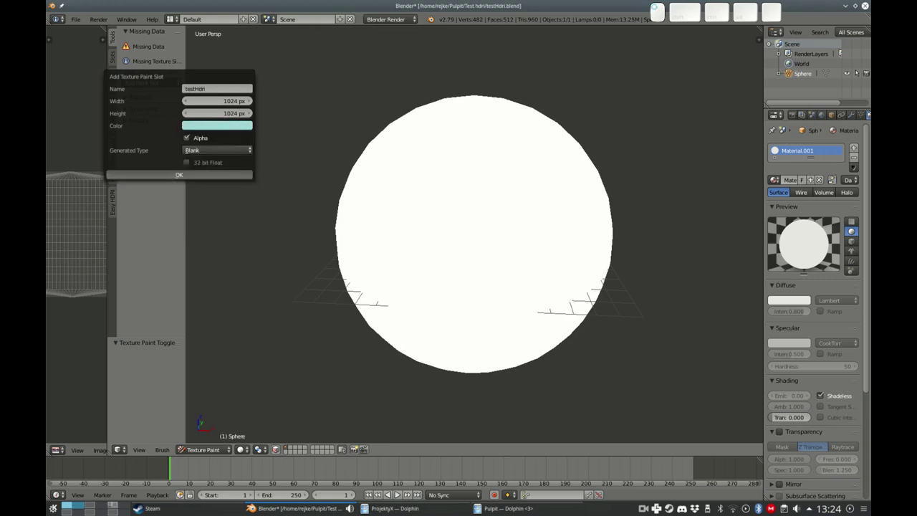
Display the testHdri image in the UV/Image Editor
drag(150, 241, 221, 240)
click(121, 449)
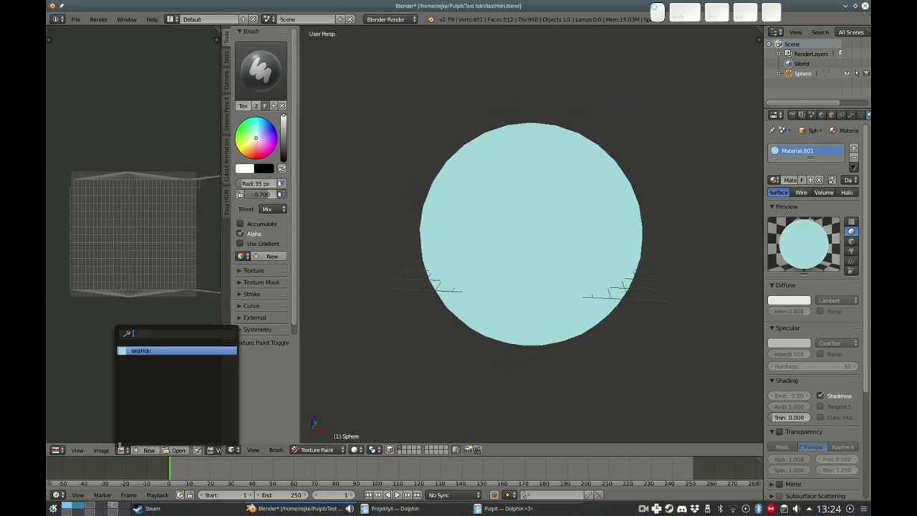
click(143, 351)
scroll(136, 287, down, 3)
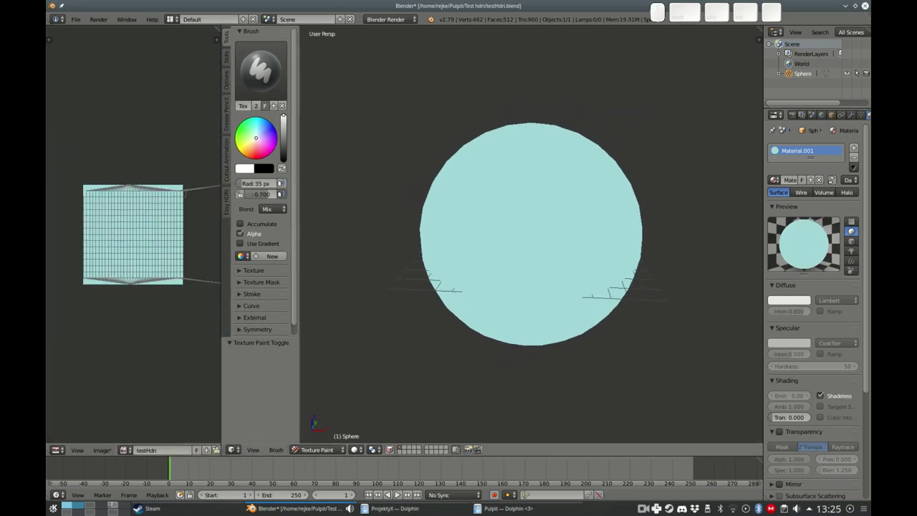
Paint a tan band across the sphere's equator from the front view
drag(221, 289, 104, 289)
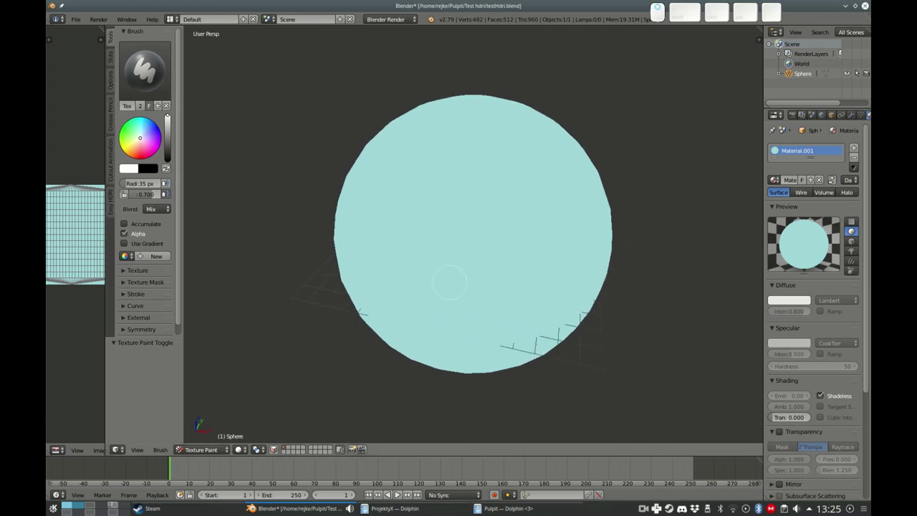
middle_drag(467, 243, 385, 235)
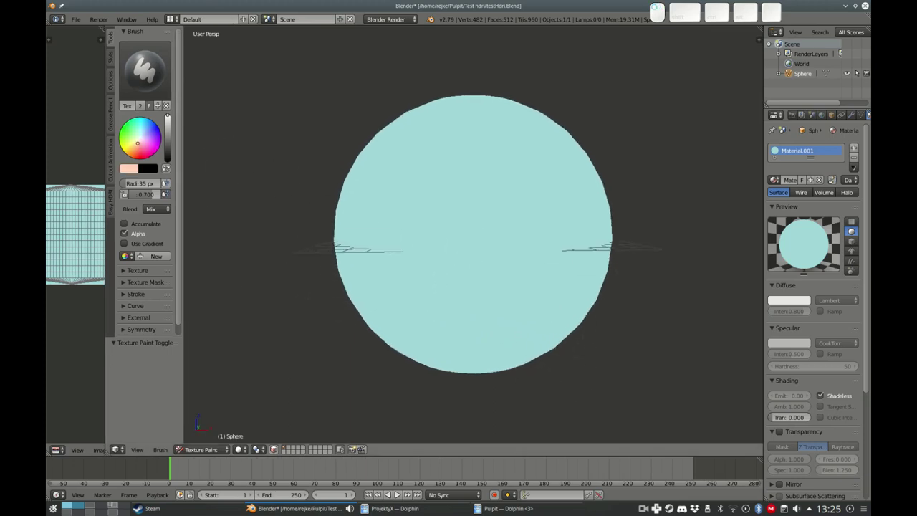
drag(167, 116, 166, 128)
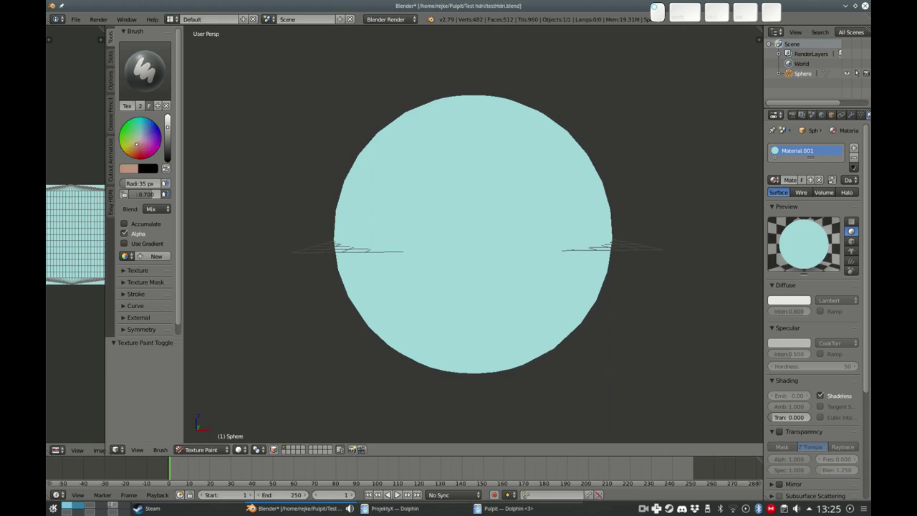
key(KP_1)
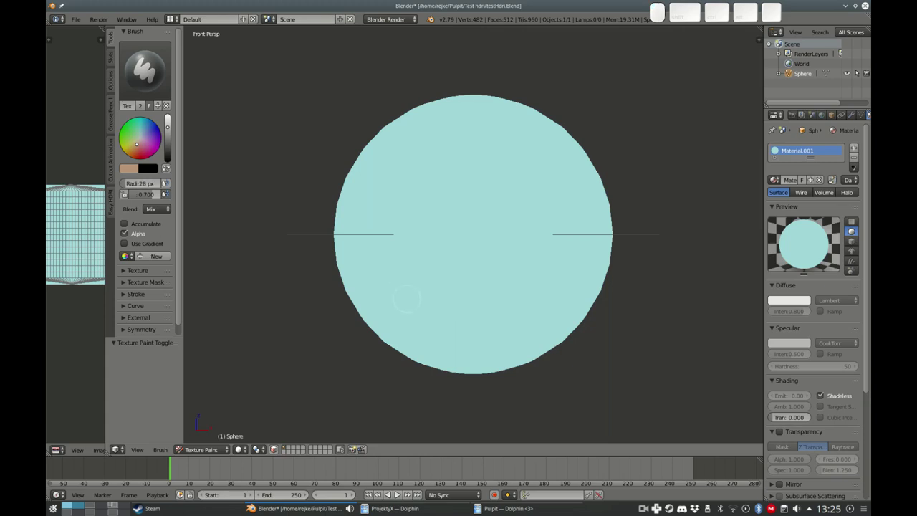
drag(340, 247, 609, 251)
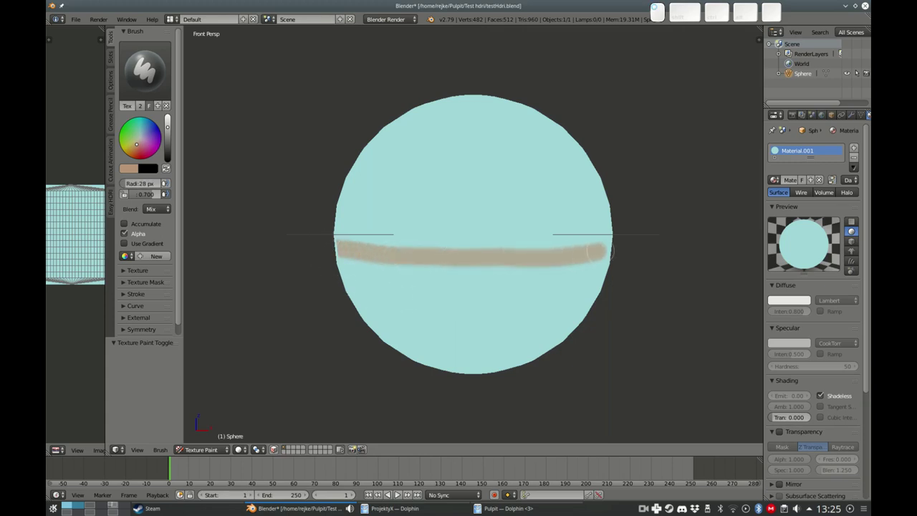
Set the UV/Image Editor mode to Paint and orbit the sphere to an angled view
drag(105, 306, 237, 306)
scroll(141, 234, up, 1)
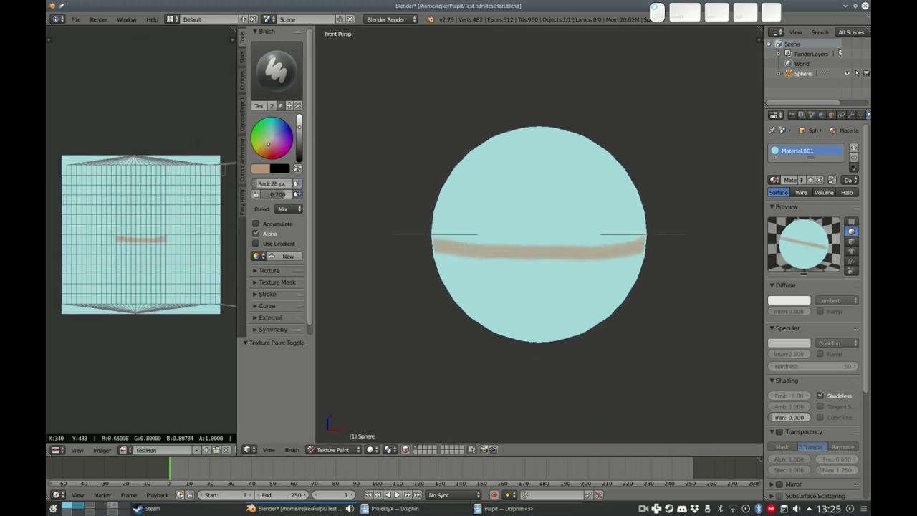
click(166, 449)
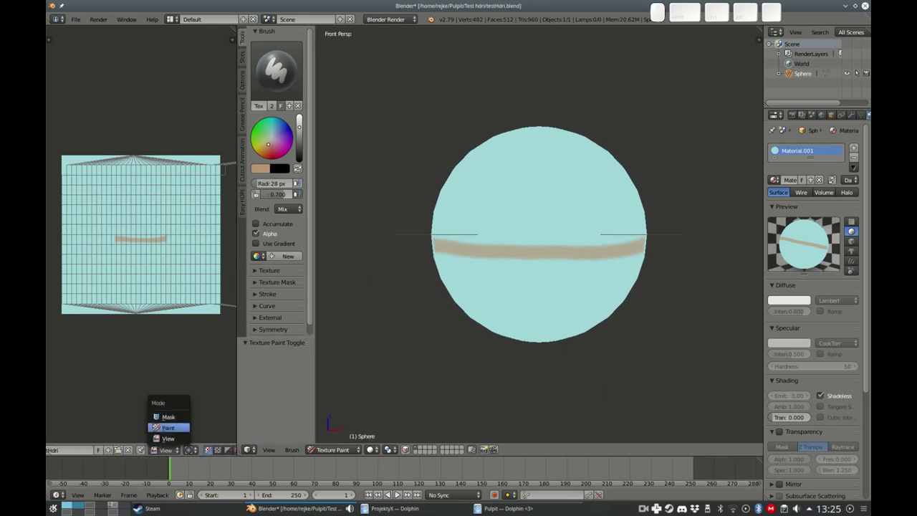
click(175, 427)
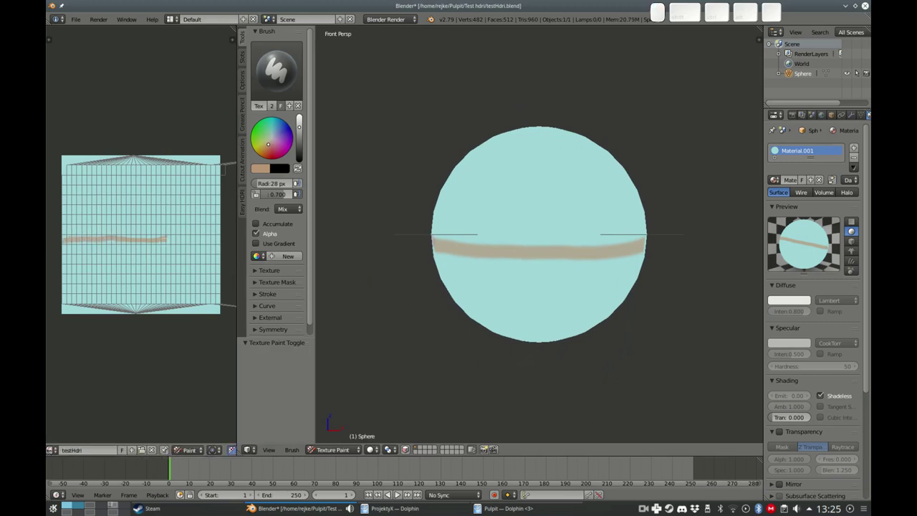
drag(237, 281, 108, 281)
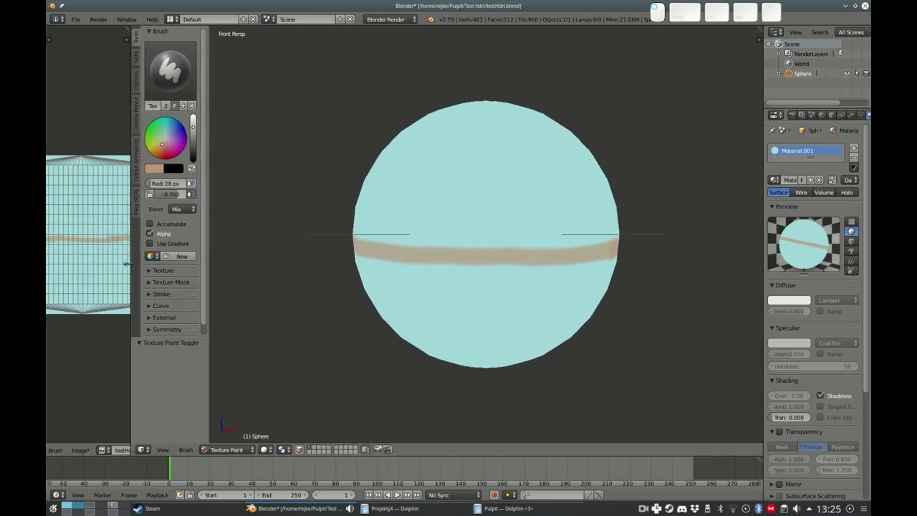
middle_drag(430, 258, 434, 272)
Flip the sphere's normals inward with Flip Direction, then return to Texture Paint
key(Tab)
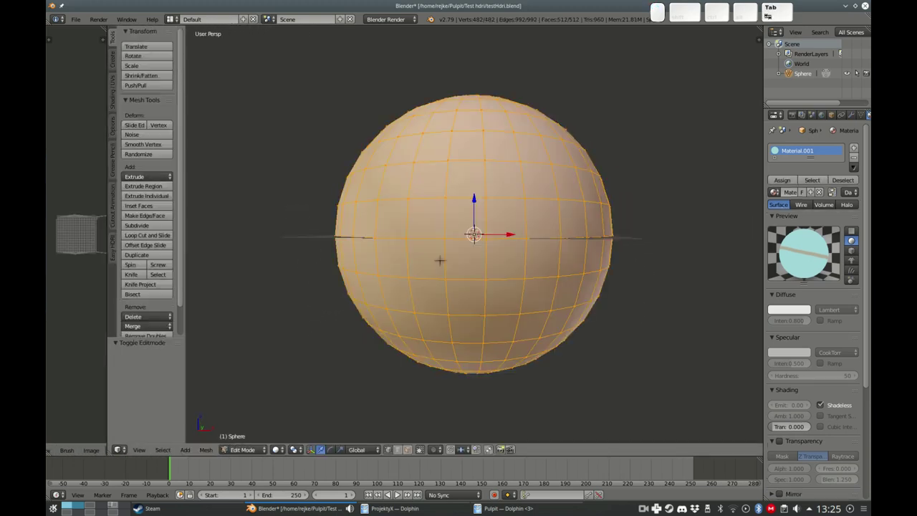
click(111, 93)
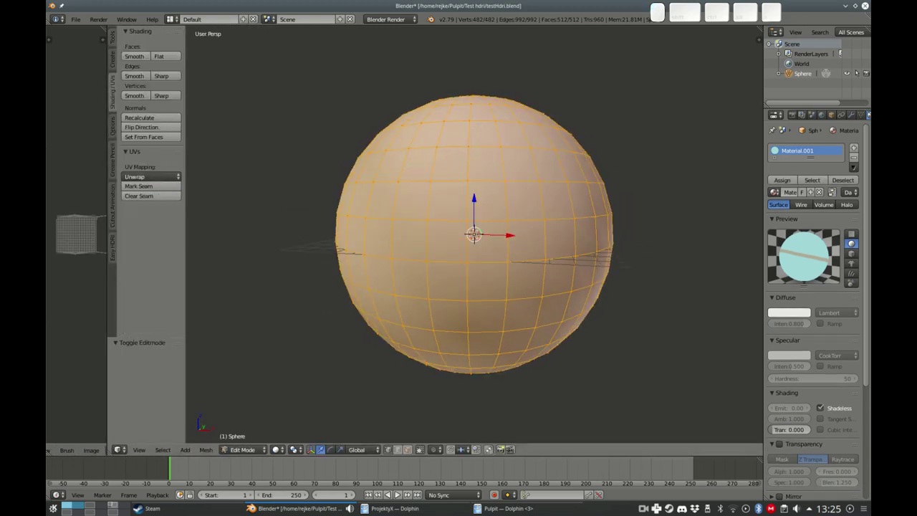
click(141, 127)
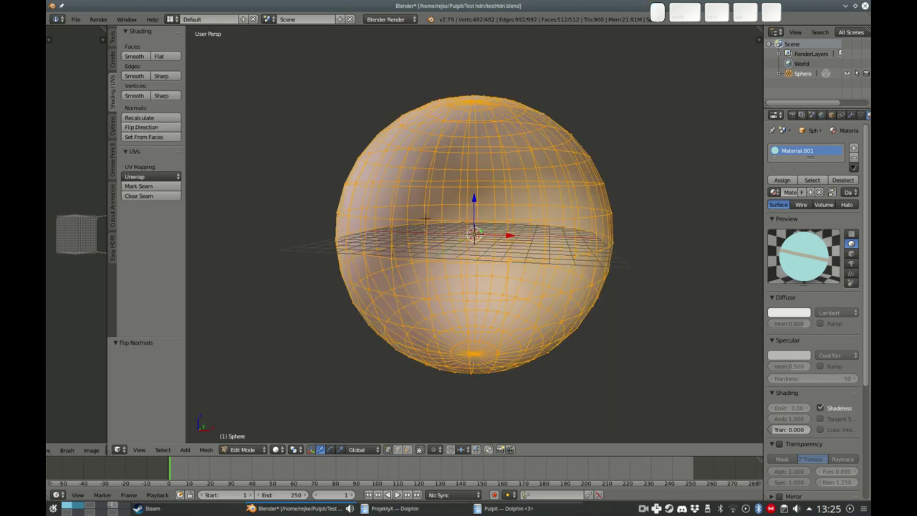
key(Tab)
Set the brush to white and paint two soft clouds from inside the sphere
middle_drag(473, 236, 473, 272)
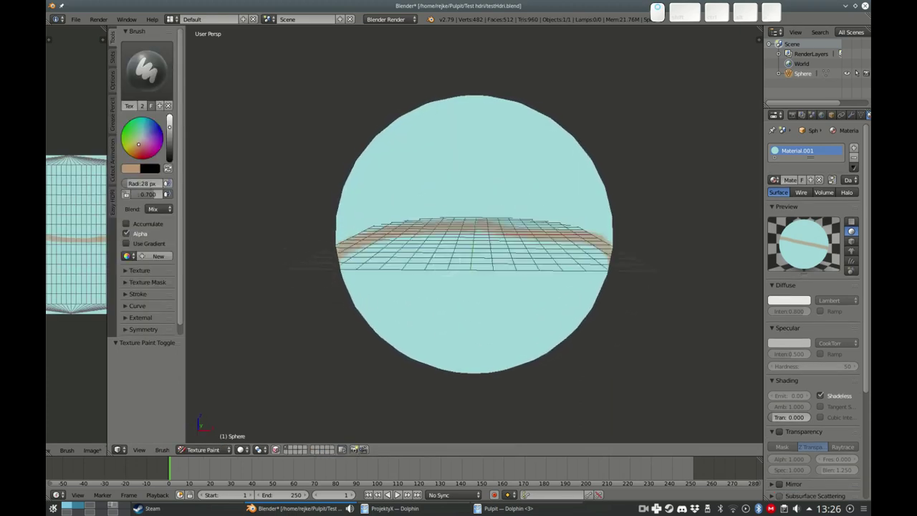
middle_drag(315, 260, 315, 272)
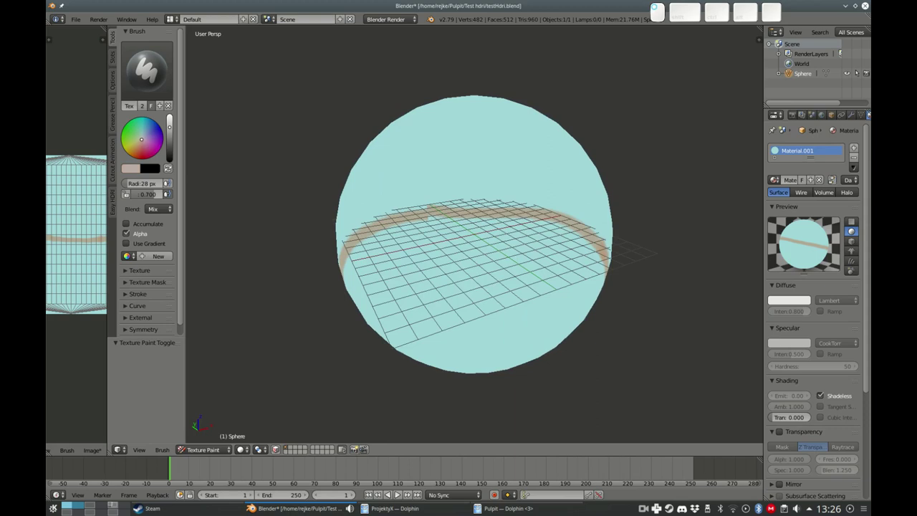
drag(169, 125, 169, 116)
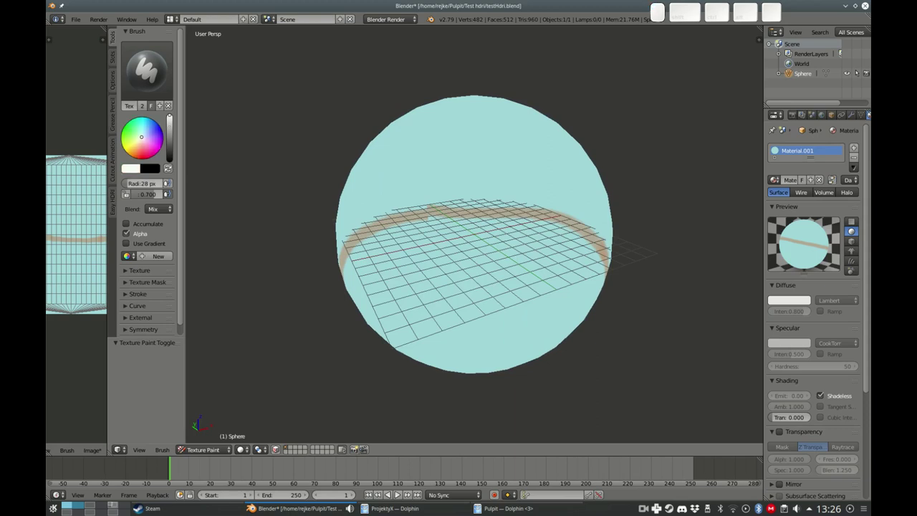
middle_drag(232, 114, 392, 206)
scroll(442, 158, up, 5)
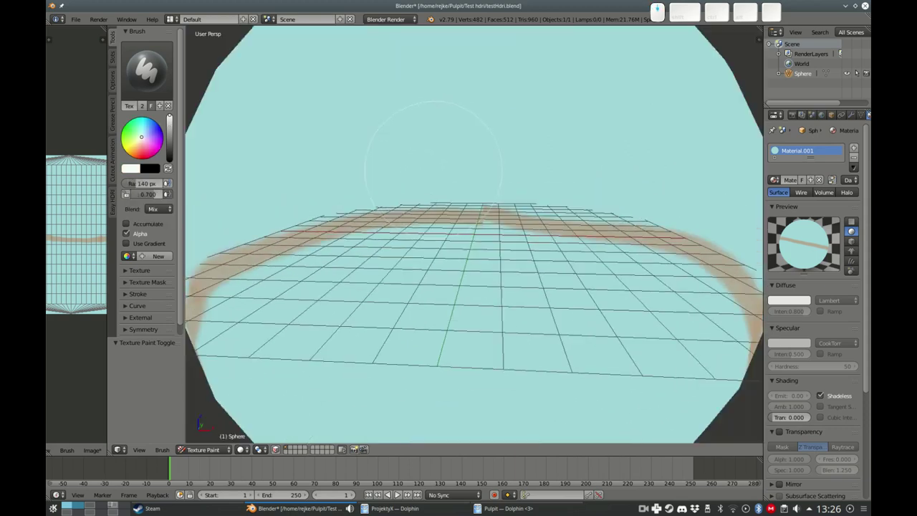
middle_drag(420, 133, 378, 216)
drag(378, 215, 401, 108)
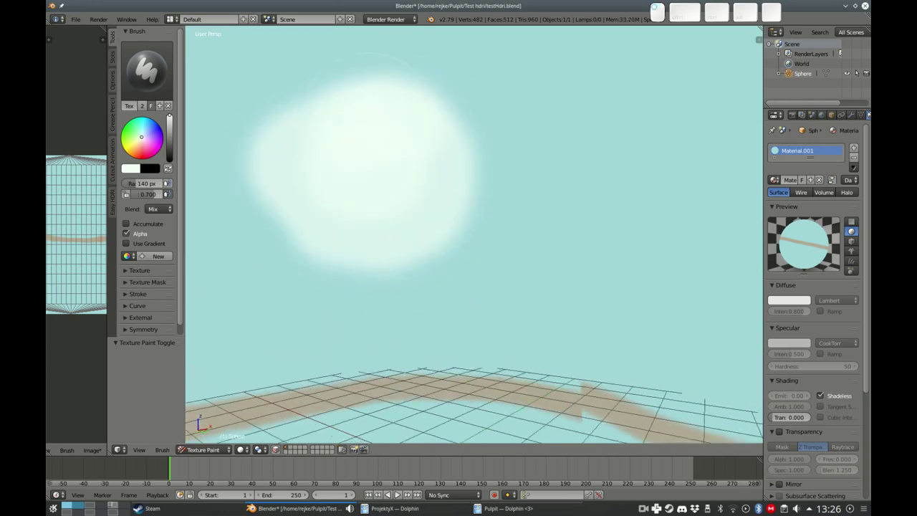
middle_drag(401, 107, 551, 208)
drag(552, 207, 602, 300)
Paint a third and fourth soft white cloud in the sky
middle_drag(460, 263, 441, 244)
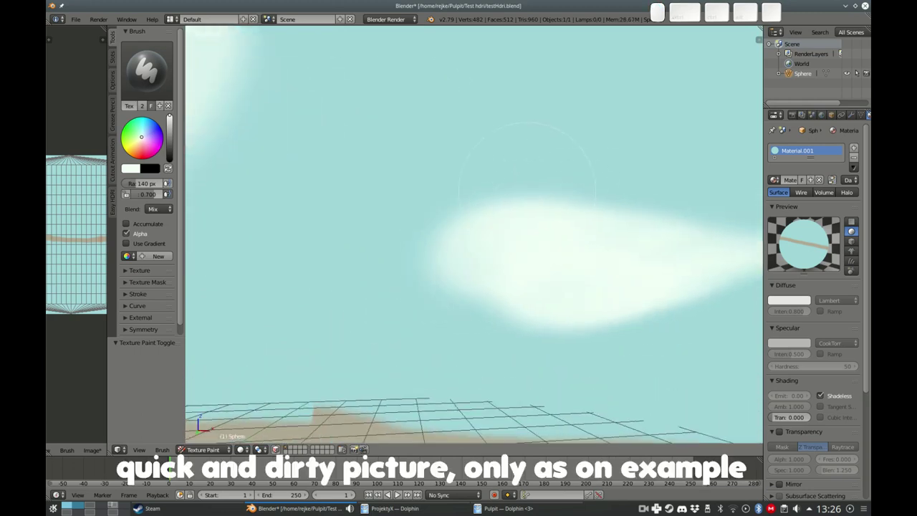
scroll(442, 244, down, 4)
drag(441, 212, 429, 215)
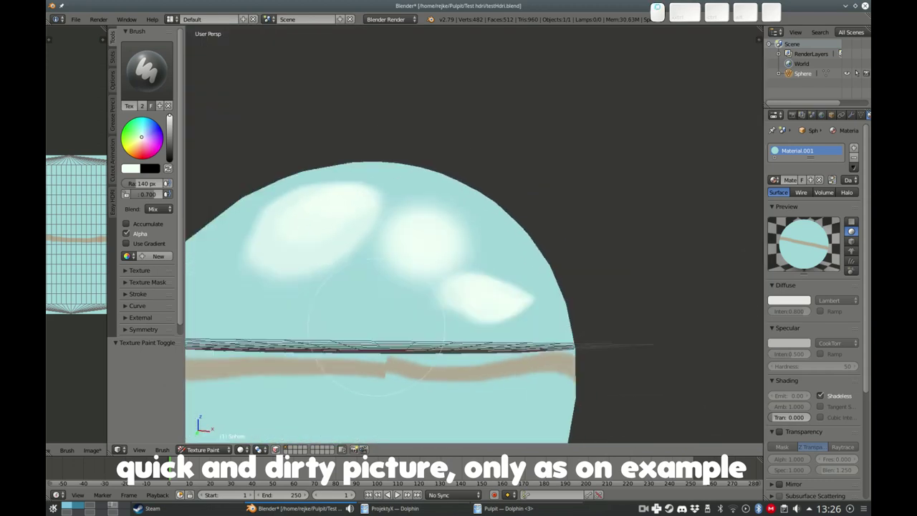
middle_drag(430, 214, 430, 265)
scroll(334, 294, up, 5)
drag(423, 157, 464, 185)
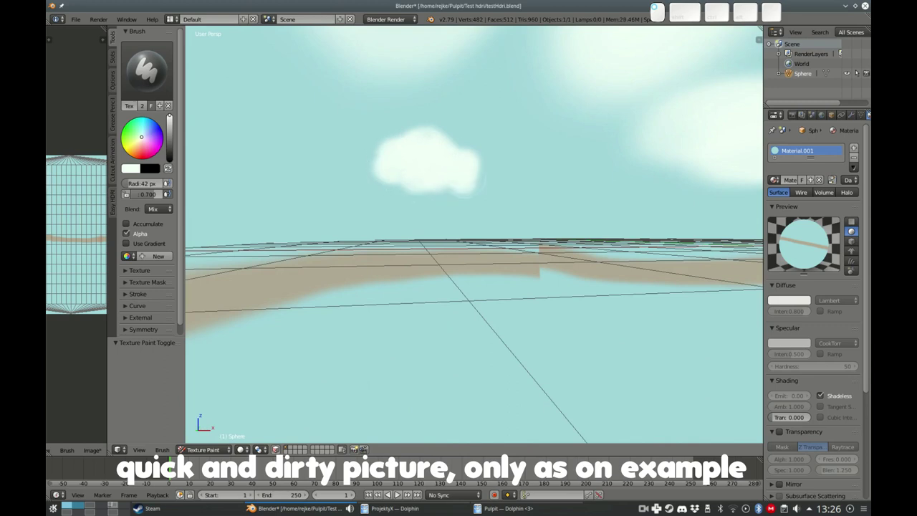
Paint one more full, rounded white cloud elsewhere in the sky
middle_drag(430, 187, 327, 214)
scroll(327, 215, down, 5)
shift+middle_drag(311, 311, 562, 205)
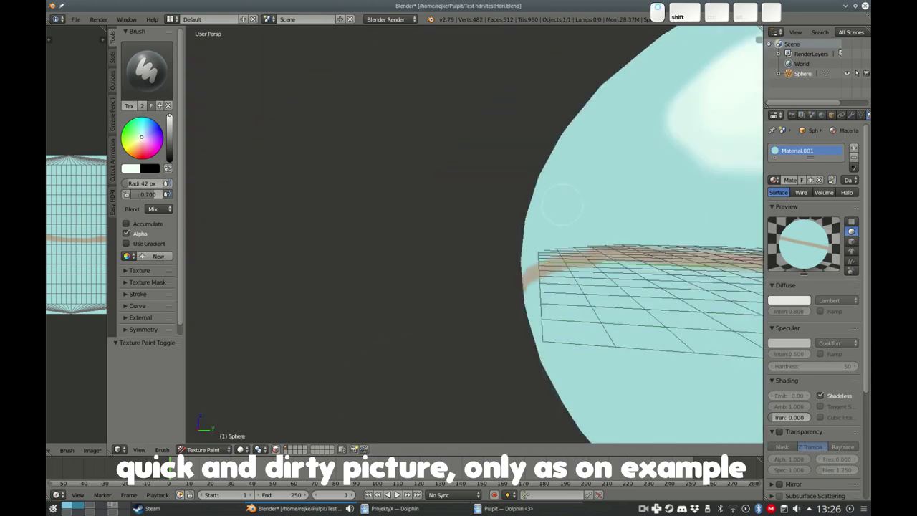
scroll(515, 200, up, 3)
scroll(487, 198, up, 2)
mouse_move(458, 189)
mouse_down()
mouse_move(479, 188)
mouse_move(469, 179)
mouse_move(515, 187)
mouse_move(422, 168)
mouse_up()
drag(423, 208, 516, 215)
drag(473, 147, 426, 161)
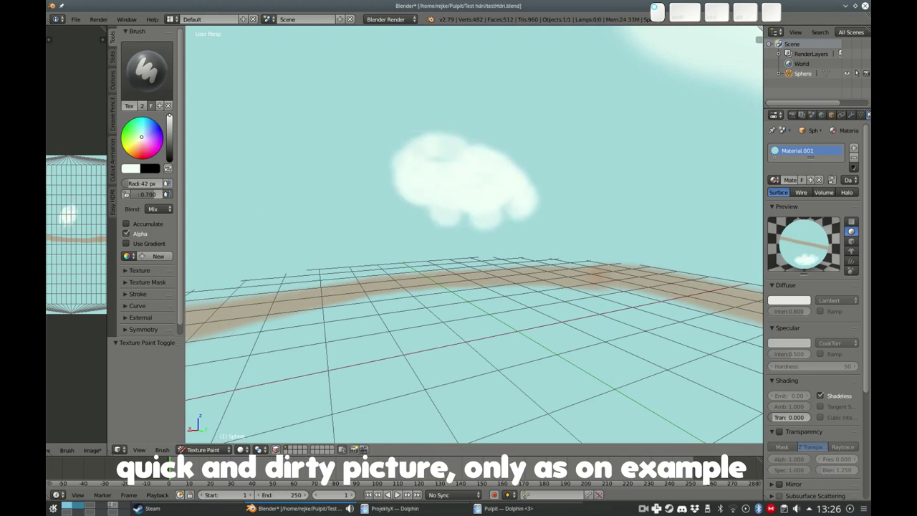
scroll(568, 213, down, 4)
scroll(551, 215, up, 4)
scroll(532, 215, up, 3)
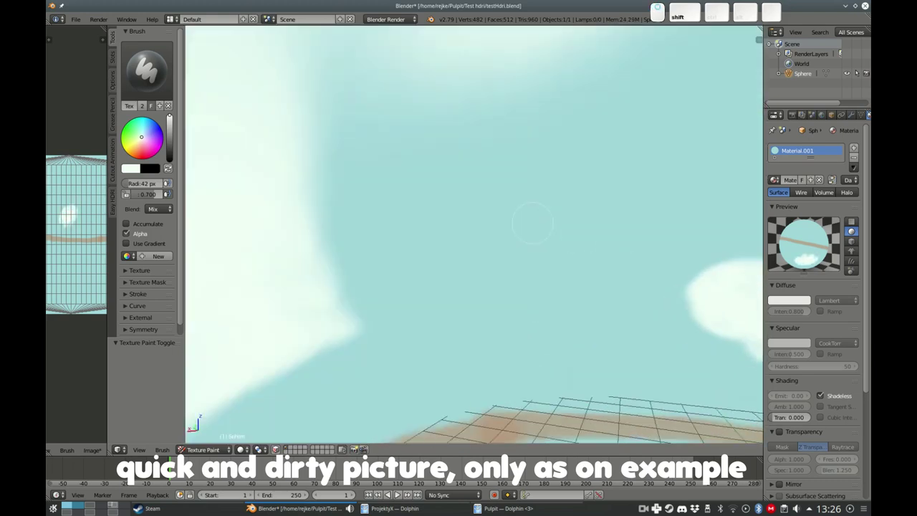
shift+middle_drag(532, 215, 437, 194)
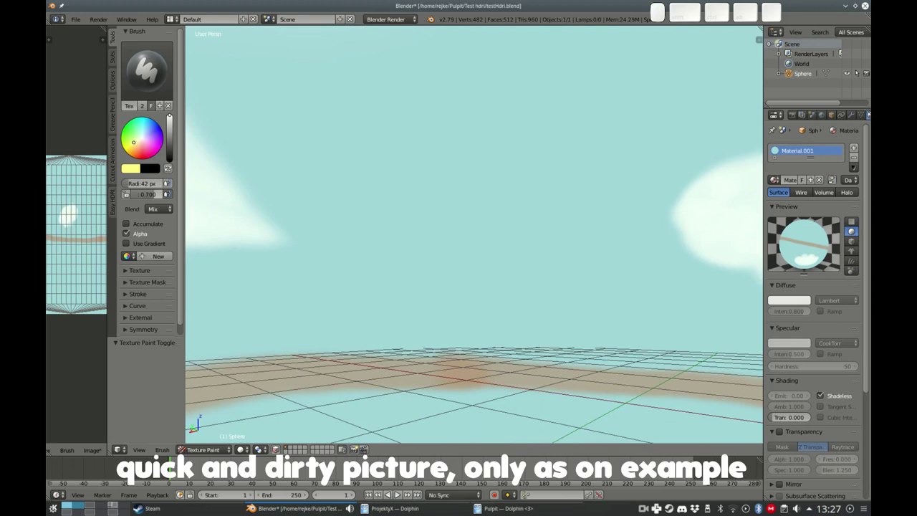
Paint a soft yellow sun with a pale glowing centre, then orbit and zoom to check it
mouse_move(428, 174)
mouse_down()
mouse_move(430, 154)
mouse_move(401, 190)
mouse_up()
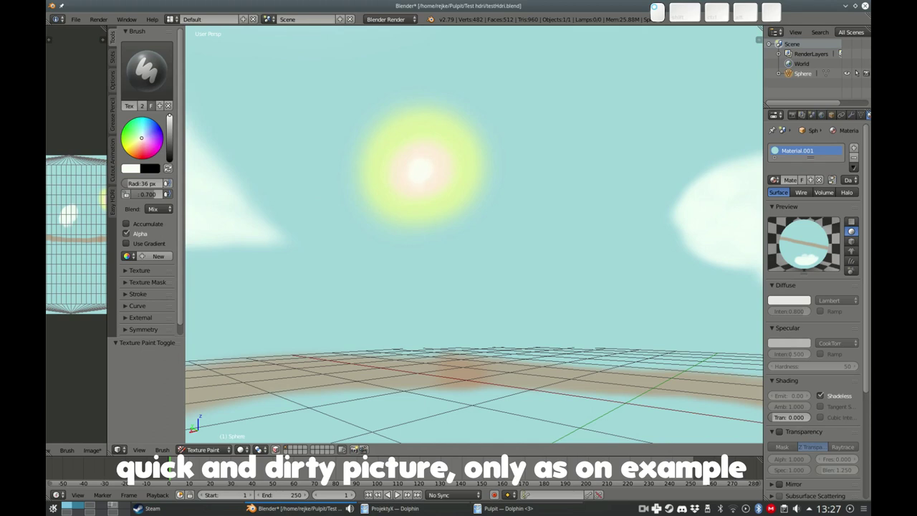
middle_drag(398, 249, 380, 208)
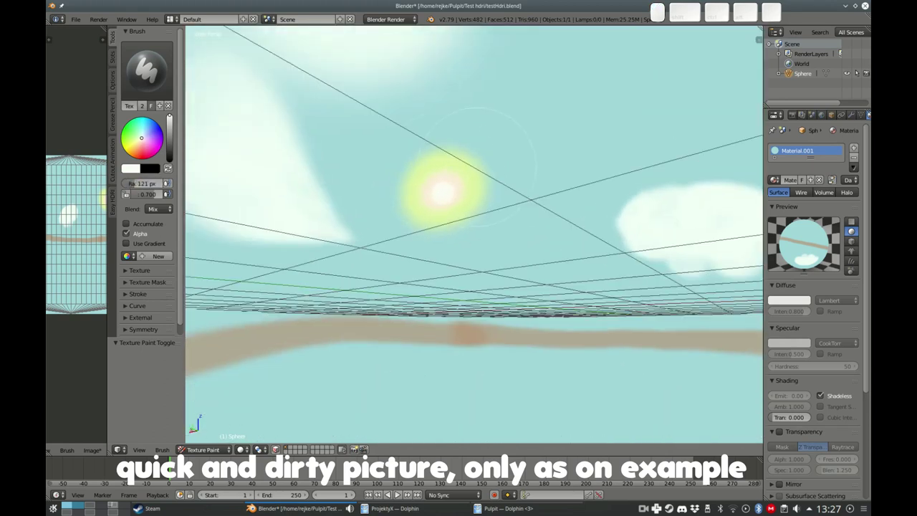
scroll(387, 272, down, 5)
scroll(386, 272, up, 5)
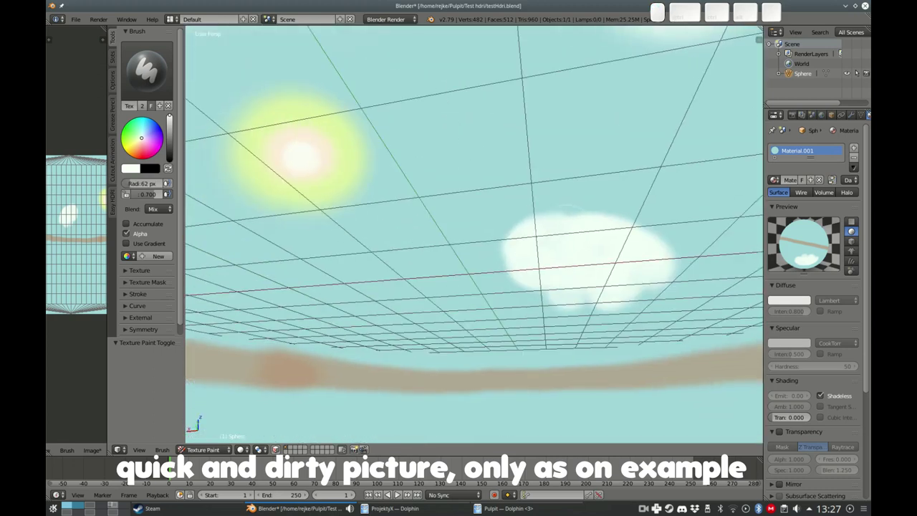
scroll(353, 268, down, 8)
scroll(411, 281, up, 4)
scroll(410, 281, up, 5)
Paint several more white clouds across the sky sphere
mouse_move(358, 111)
mouse_down()
mouse_move(344, 137)
mouse_move(387, 93)
mouse_move(376, 133)
mouse_up()
scroll(430, 215, down, 5)
middle_drag(429, 215, 444, 186)
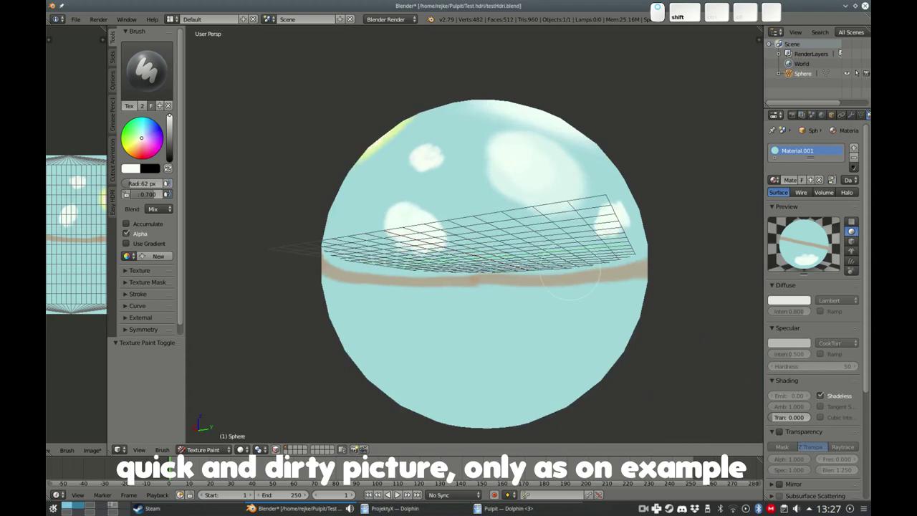
scroll(466, 204, up, 5)
mouse_move(459, 202)
mouse_down()
mouse_move(550, 271)
mouse_move(459, 186)
mouse_up()
mouse_move(501, 257)
mouse_down()
mouse_move(466, 179)
mouse_move(544, 286)
mouse_up()
scroll(473, 243, down, 5)
mouse_move(444, 214)
shift+middle_down()
mouse_move(516, 193)
mouse_move(387, 179)
mouse_move(451, 229)
shift+middle_up()
scroll(494, 194, up, 5)
scroll(516, 183, down, 5)
scroll(387, 179, up, 5)
mouse_move(429, 179)
mouse_down()
mouse_move(454, 233)
mouse_move(458, 194)
mouse_move(472, 208)
mouse_up()
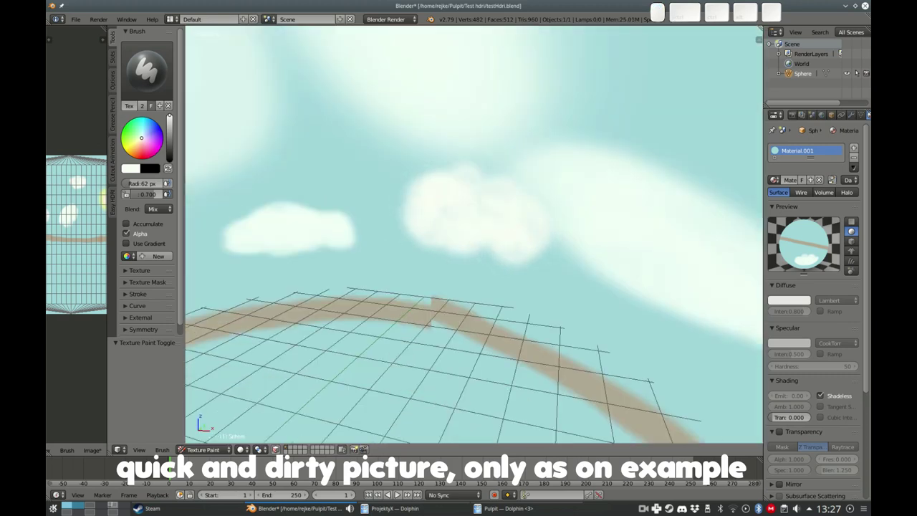
Return to the front view, set the brush to green and dab the first green on the ground
scroll(473, 208, down, 5)
middle_drag(473, 208, 513, 304)
shift+middle_drag(399, 322, 399, 198)
scroll(399, 199, down, 3)
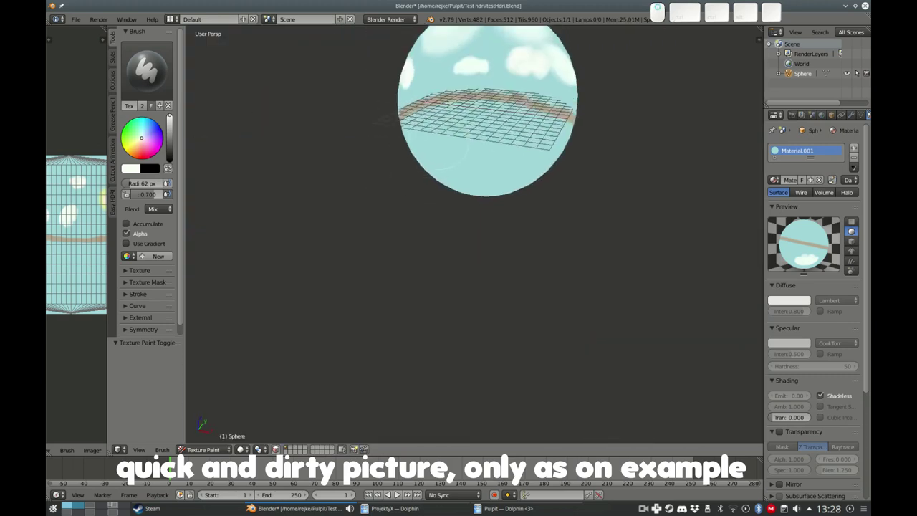
key(KP_1)
mouse_move(501, 143)
shift+middle_down()
mouse_move(401, 301)
mouse_move(415, 273)
mouse_move(412, 297)
mouse_move(416, 272)
shift+middle_up()
scroll(401, 301, up, 6)
scroll(413, 297, down, 4)
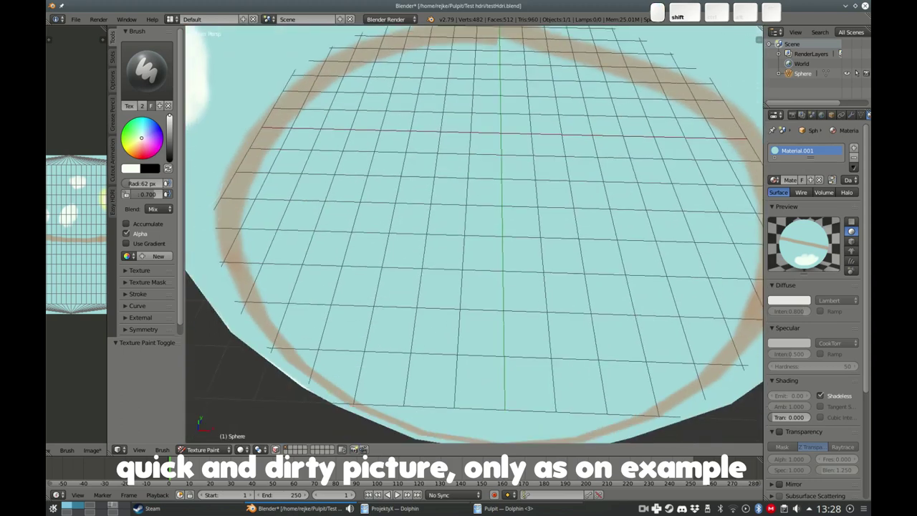
drag(169, 123, 169, 140)
click(376, 224)
Cover the sphere's ground disc with darker, mottled green paint
click(415, 183)
mouse_move(376, 232)
mouse_down()
mouse_move(475, 214)
mouse_move(304, 152)
mouse_move(444, 387)
mouse_move(738, 207)
mouse_move(512, 59)
mouse_move(279, 144)
mouse_move(416, 401)
mouse_move(609, 416)
mouse_move(731, 268)
mouse_move(608, 86)
mouse_move(286, 229)
mouse_move(677, 272)
mouse_move(444, 111)
mouse_move(609, 300)
mouse_move(515, 143)
mouse_move(566, 280)
mouse_move(596, 256)
mouse_move(398, 182)
mouse_move(578, 293)
mouse_move(484, 113)
mouse_move(680, 265)
mouse_move(544, 380)
mouse_up()
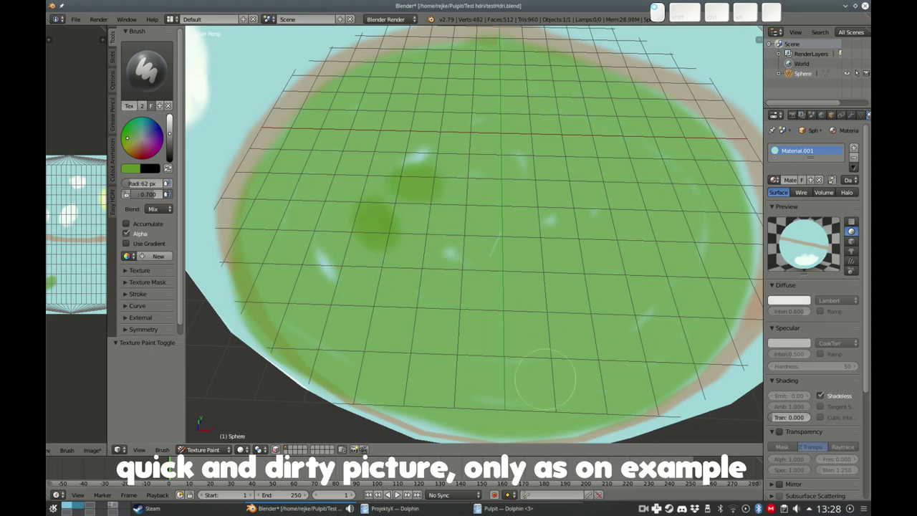
drag(308, 242, 548, 233)
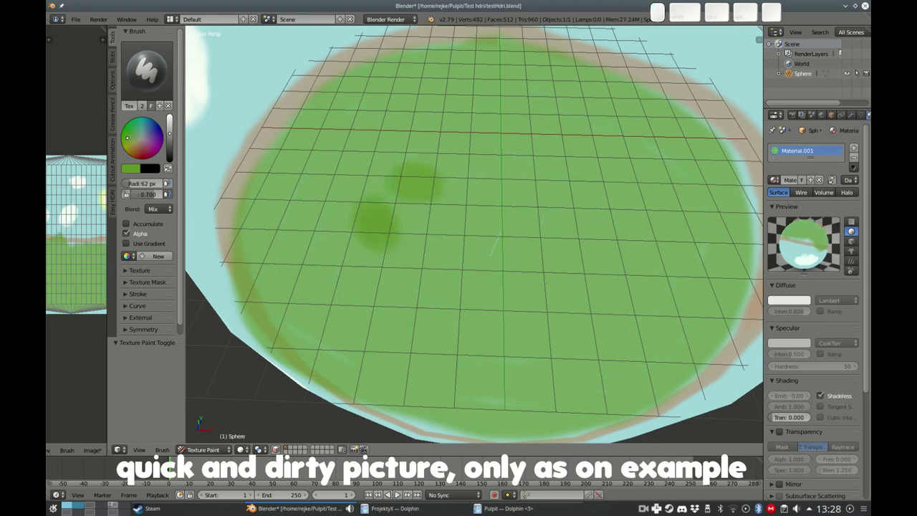
click(396, 143)
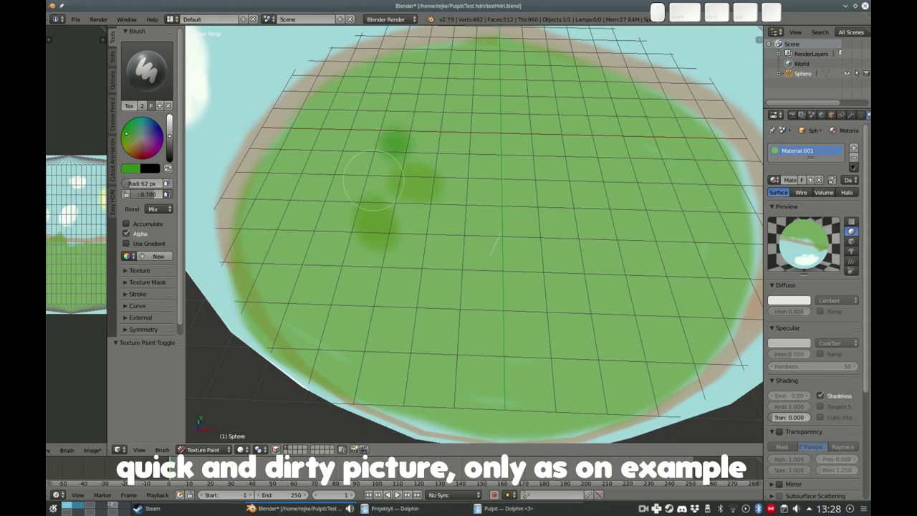
drag(391, 176, 322, 330)
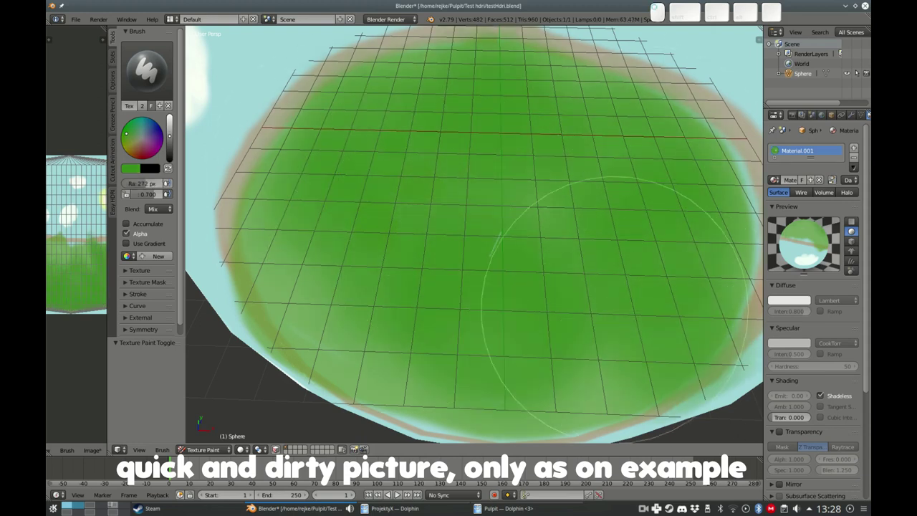
drag(614, 277, 237, 215)
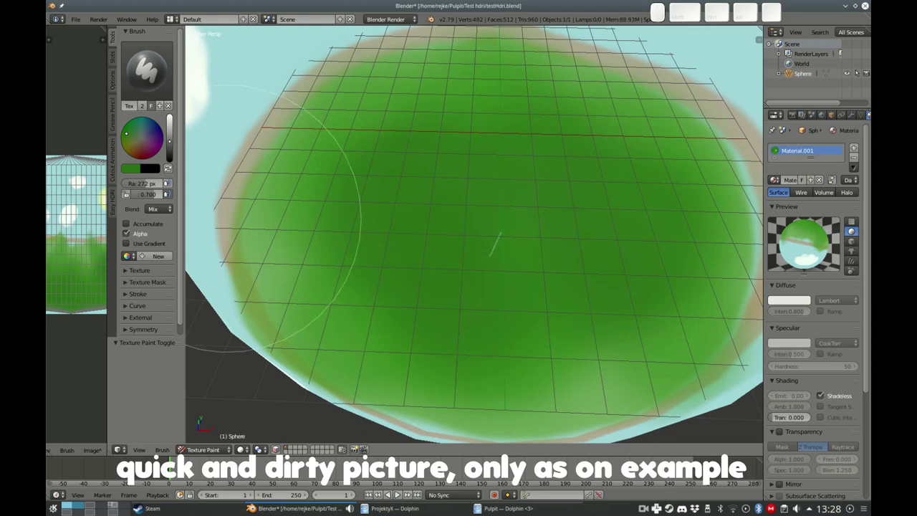
drag(308, 226, 272, 344)
Add lighter yellow-green patches across the green ground
click(127, 141)
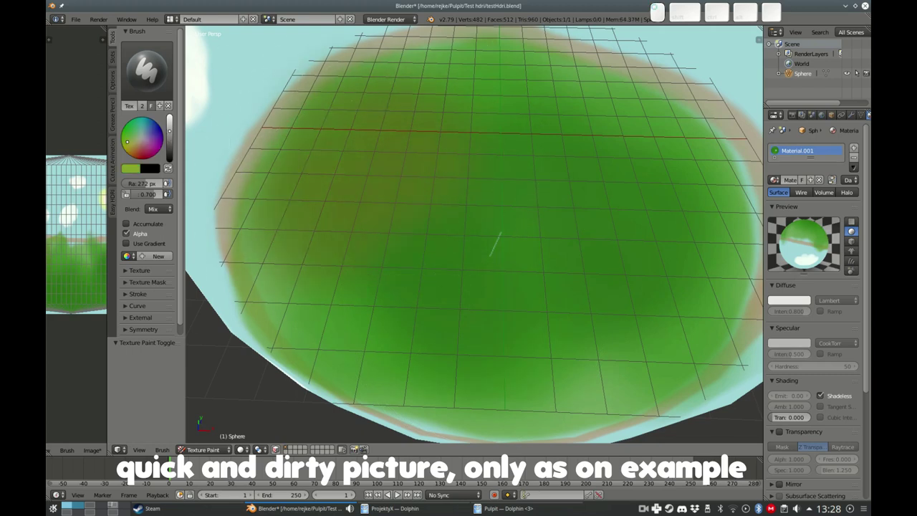
click(336, 158)
mouse_move(378, 337)
mouse_down()
mouse_move(705, 215)
mouse_move(685, 286)
mouse_move(404, 72)
mouse_up()
scroll(368, 379, down, 5)
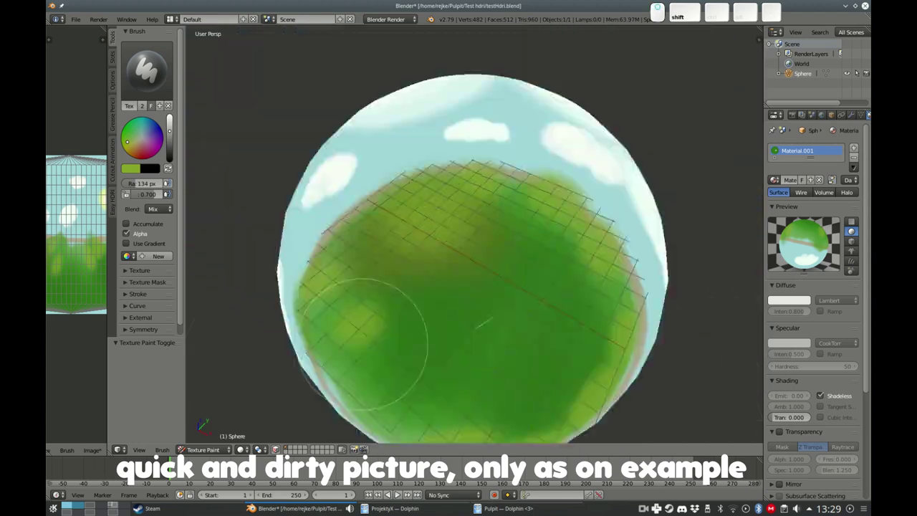
mouse_move(368, 379)
middle_down()
mouse_move(185, 178)
mouse_move(378, 277)
mouse_move(389, 266)
mouse_move(604, 277)
middle_up()
scroll(378, 276, down, 5)
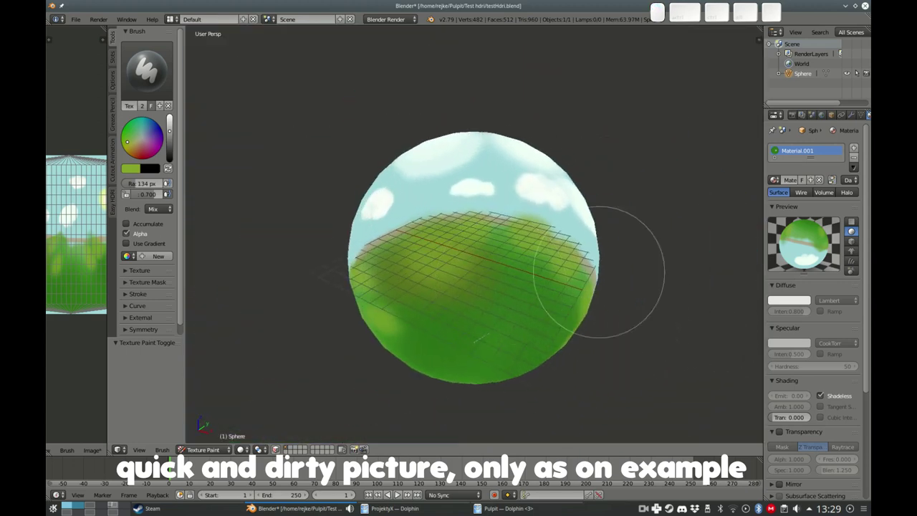
Switch the render engine to Cycles Render, return to Object Mode and show the sphere textured
click(390, 19)
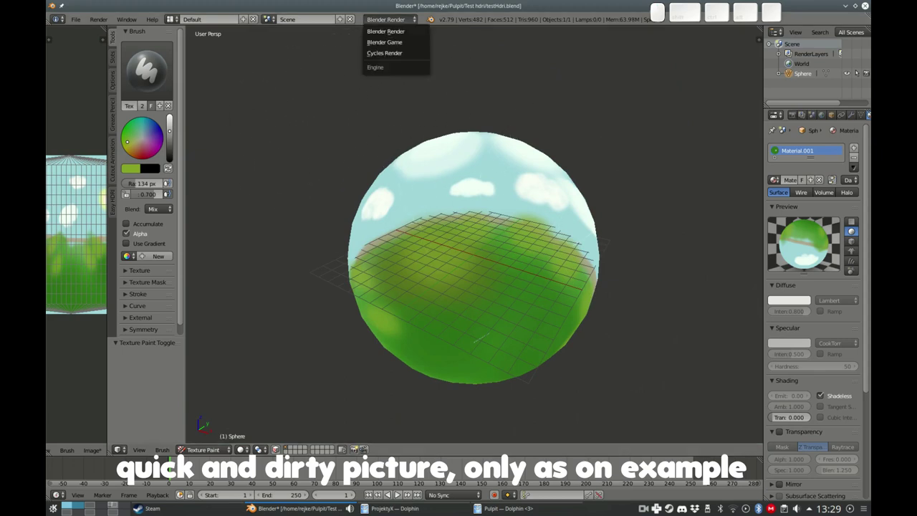
click(386, 53)
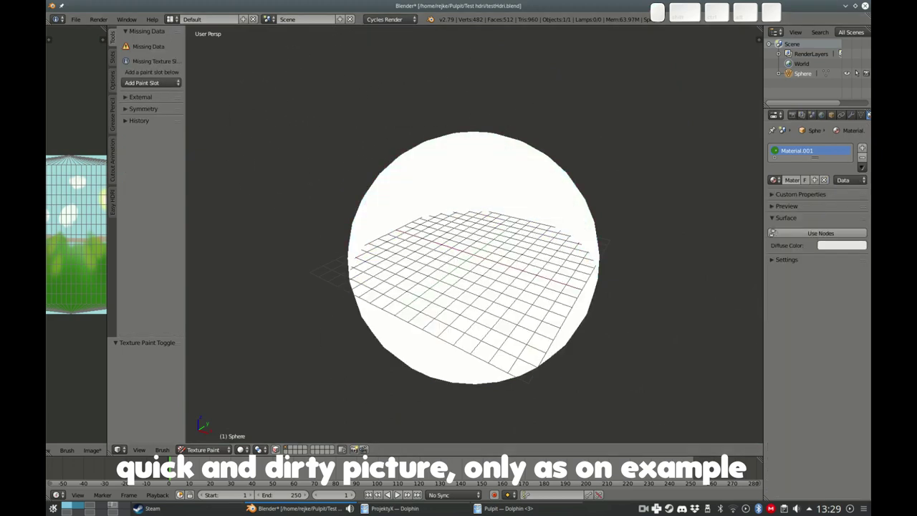
drag(763, 349, 692, 337)
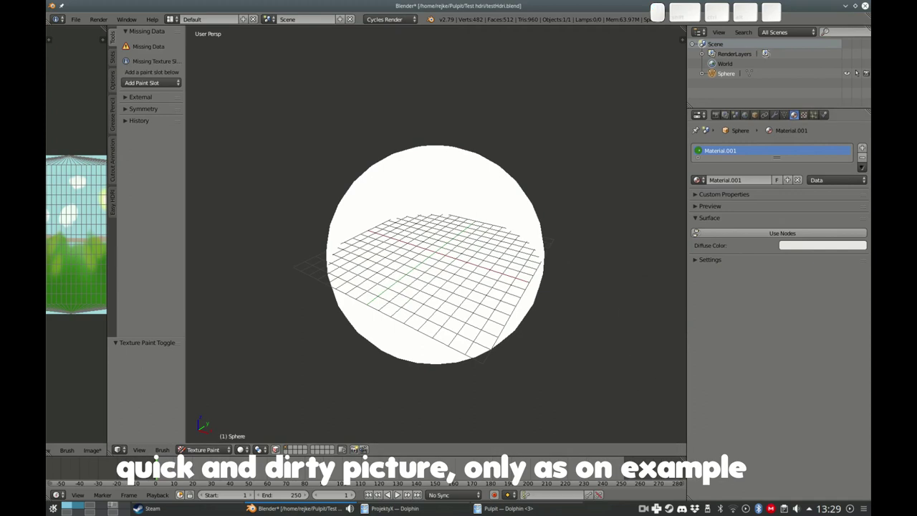
click(202, 450)
click(207, 437)
click(286, 449)
click(315, 418)
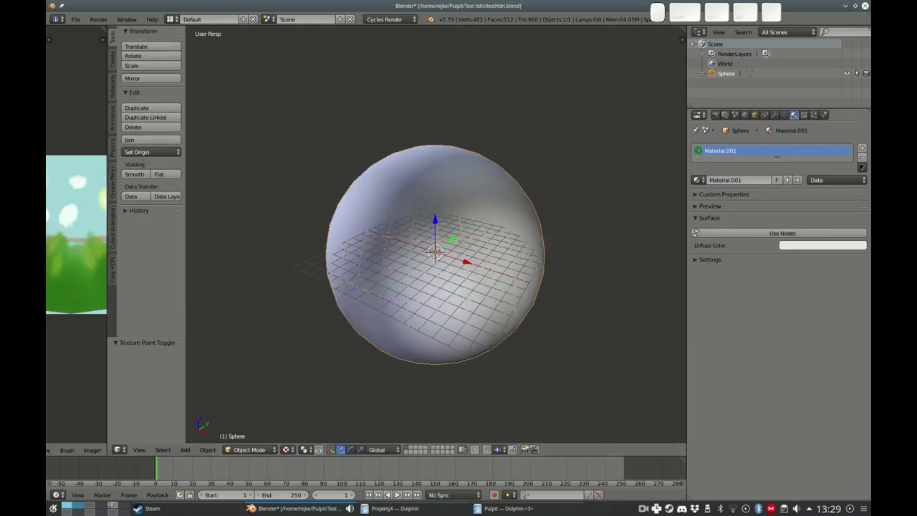
Enable nodes on the sphere's material and feed its colour from the testHdri image texture
click(782, 232)
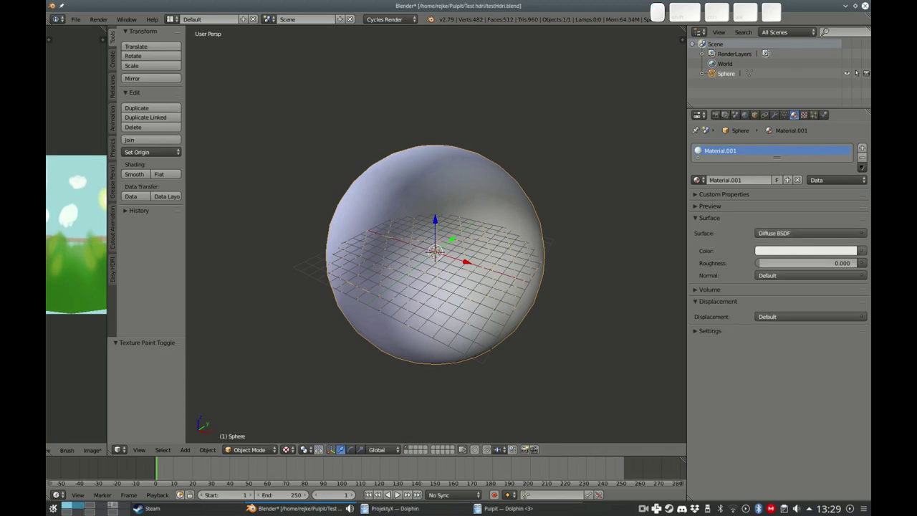
click(861, 250)
click(666, 164)
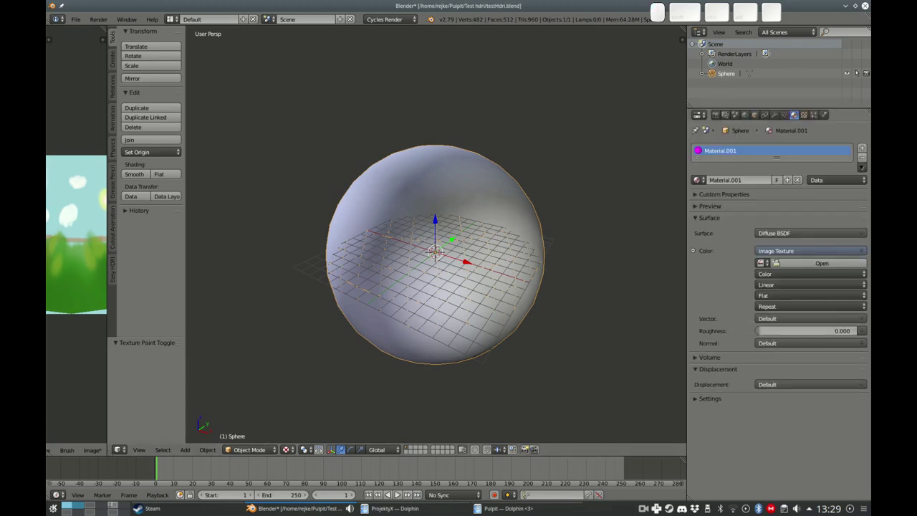
click(762, 263)
click(673, 275)
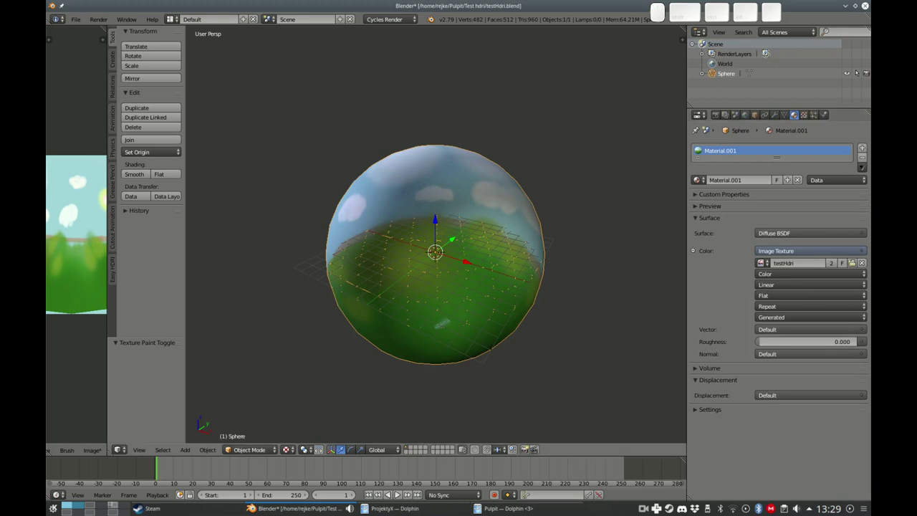
Save the painted sky image from the Image Editor as testHdri.png
drag(109, 333, 214, 333)
click(125, 449)
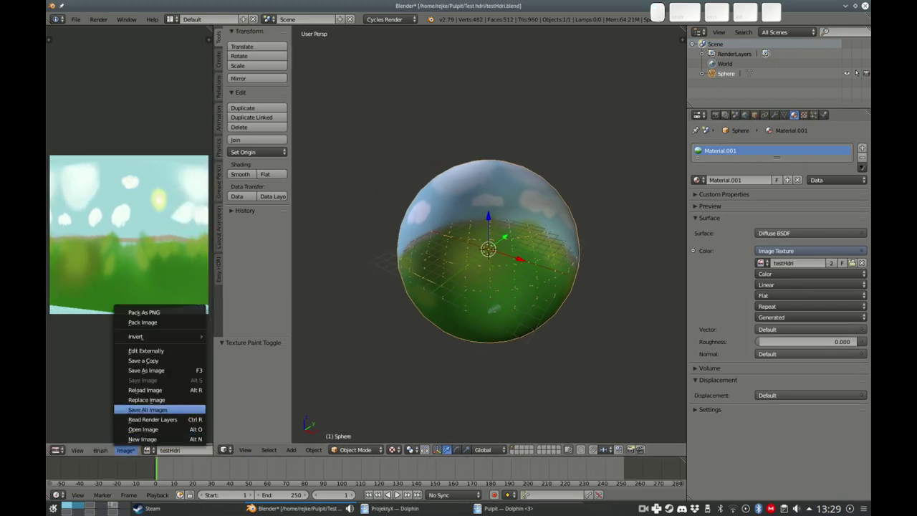
click(146, 370)
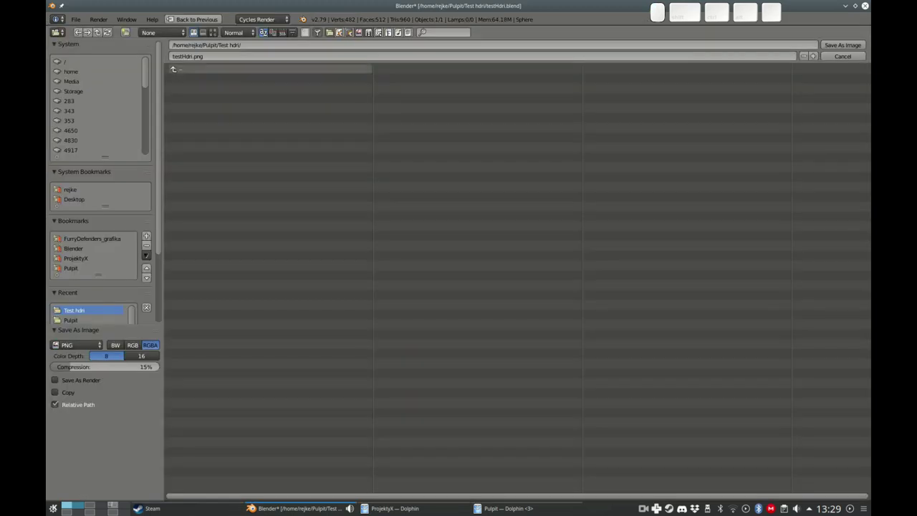
click(842, 44)
drag(214, 336, 131, 337)
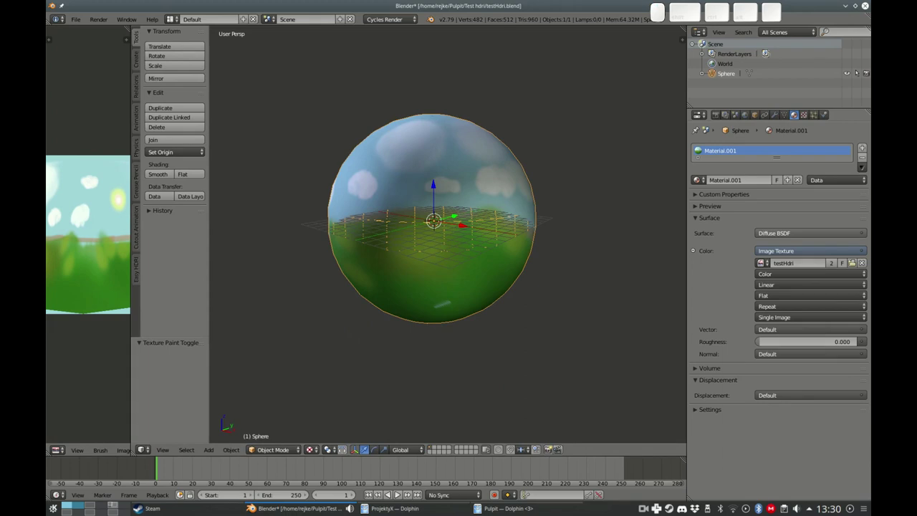
Make the sphere's surface an Emission shader at strength 1.200, previewed with Rendered shading
click(795, 251)
click(744, 310)
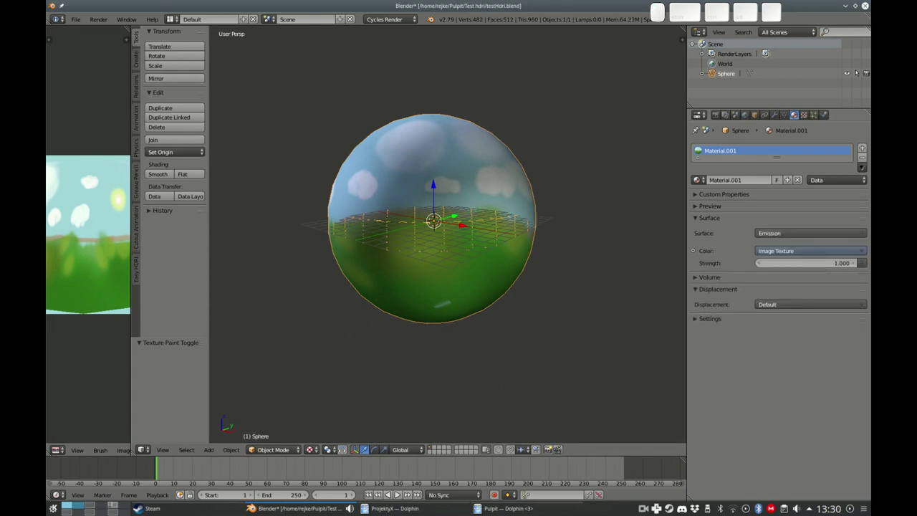
click(313, 449)
click(337, 405)
drag(810, 263, 767, 263)
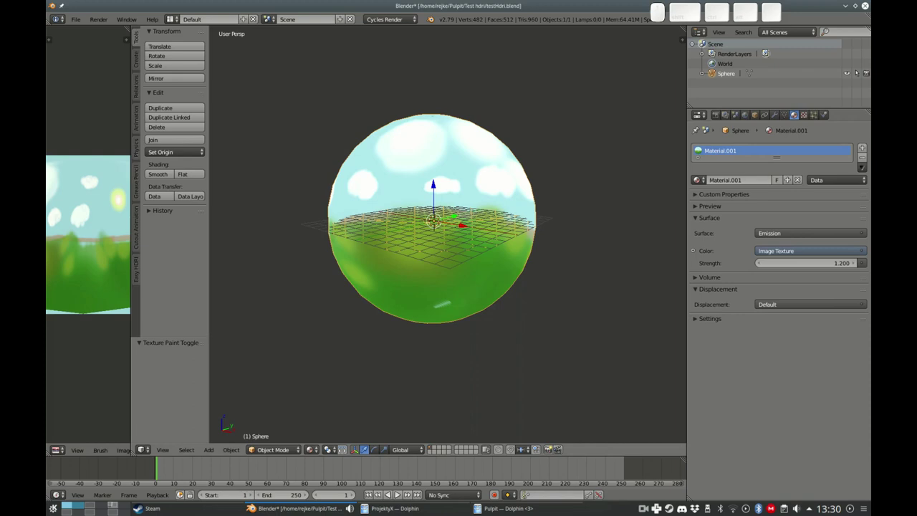
click(231, 449)
mouse_move(241, 365)
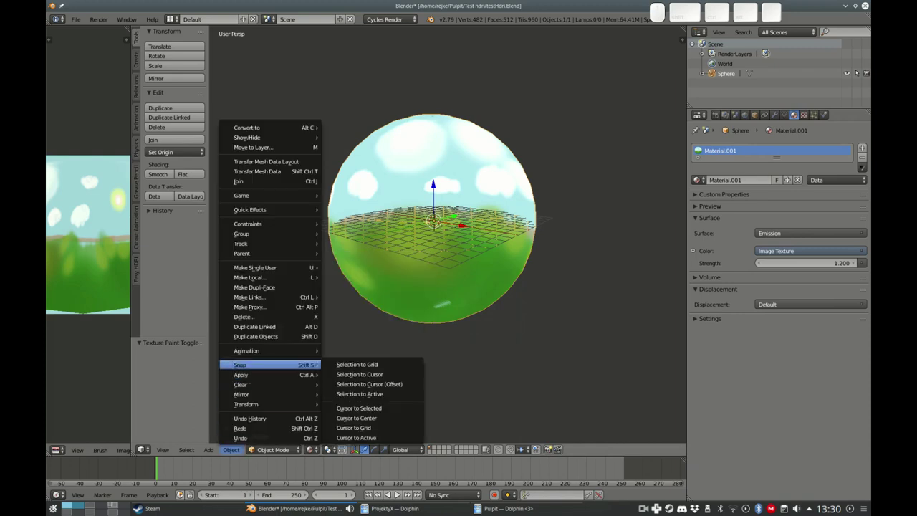
Snap the 3D cursor to the world centre and add a camera there inside the sky sphere
click(356, 418)
click(136, 61)
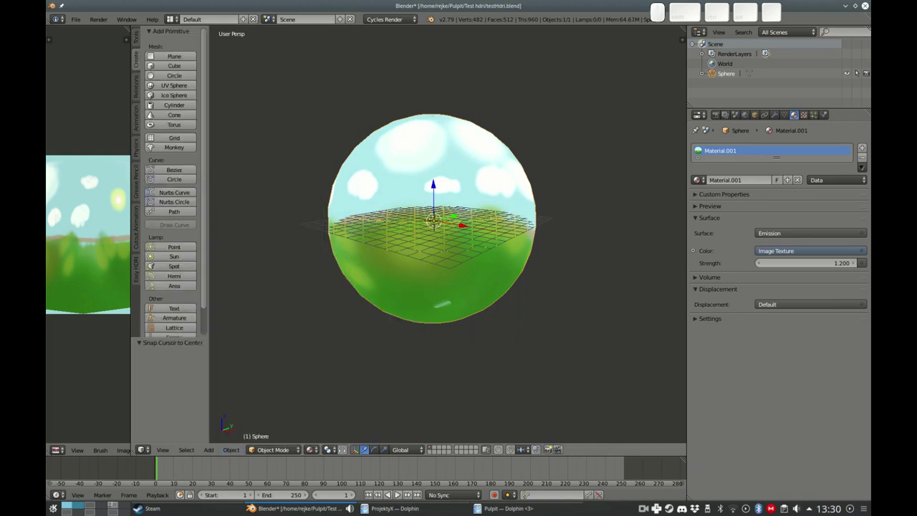
scroll(174, 215, down, 1)
scroll(174, 215, down, 1)
click(174, 327)
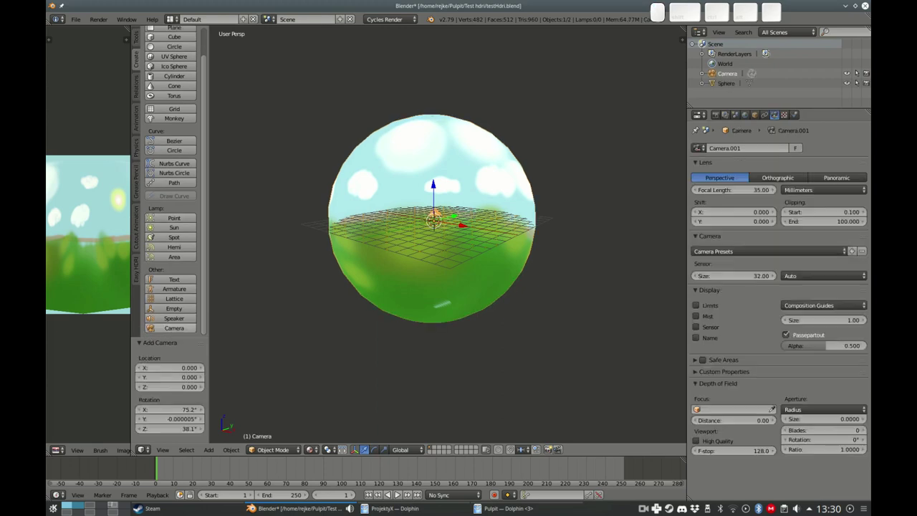
scroll(430, 251, up, 5)
middle_drag(430, 287, 429, 215)
scroll(448, 236, down, 3)
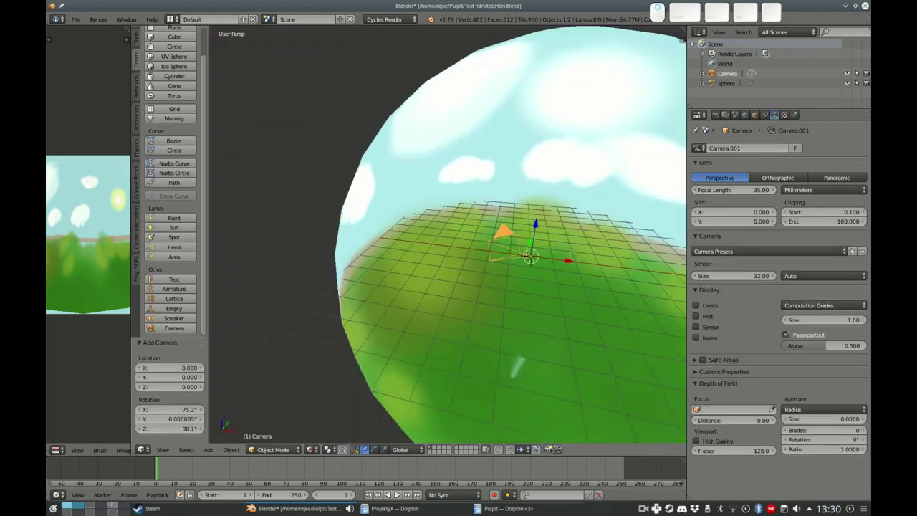
scroll(448, 237, down, 3)
middle_drag(458, 385, 449, 365)
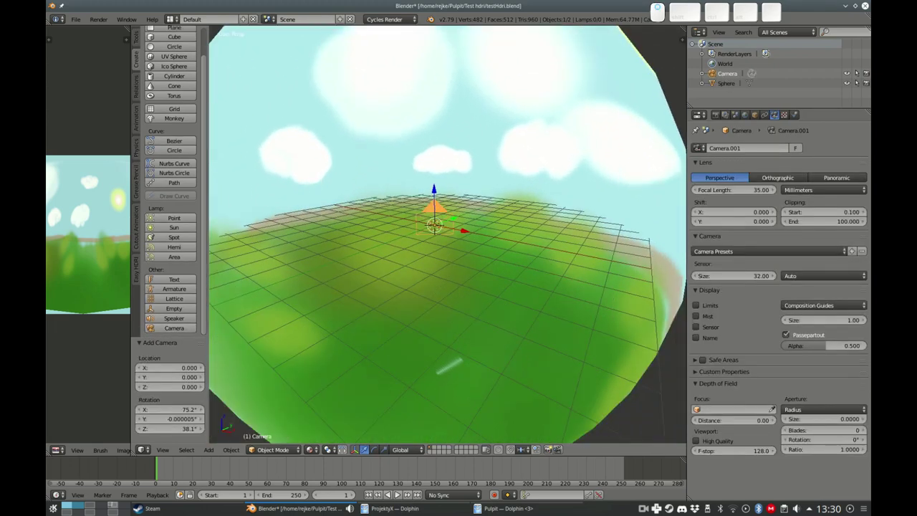
Give the camera a Panoramic Equirectangular lens and render the panorama with F12
click(836, 177)
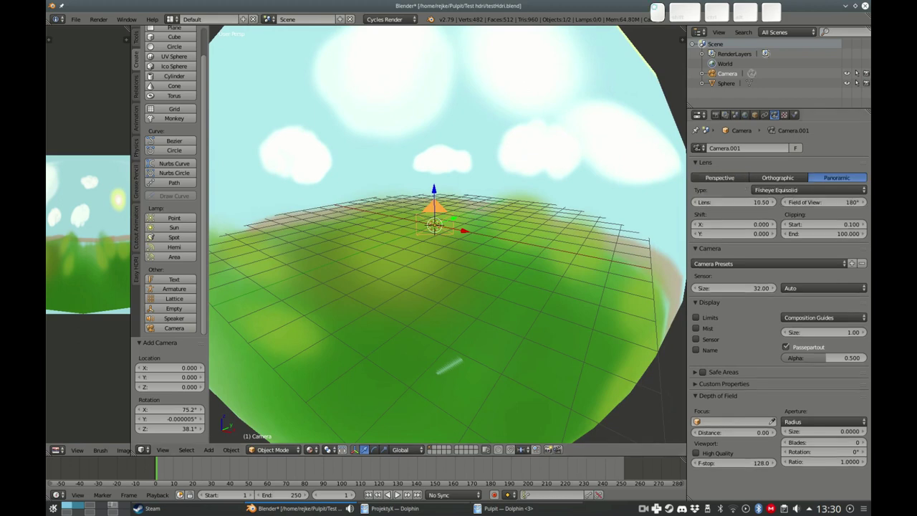
click(808, 190)
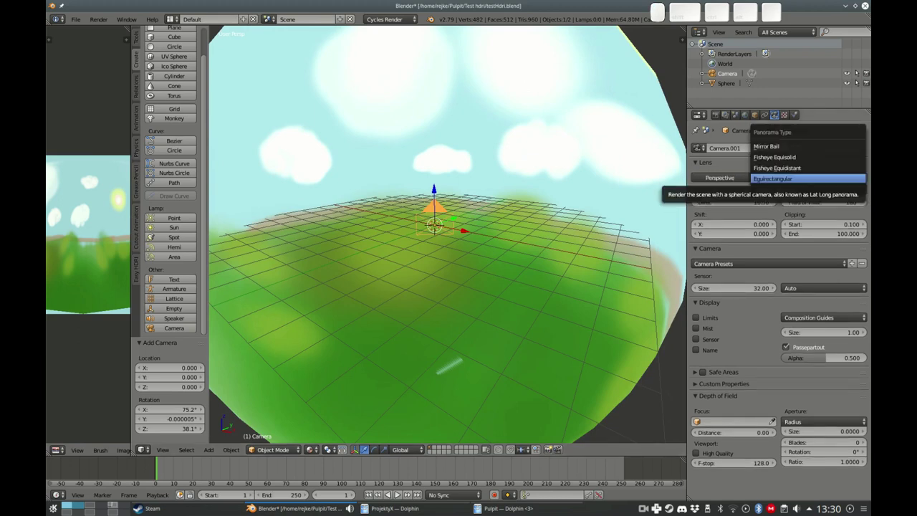
click(773, 178)
key(KP_2)
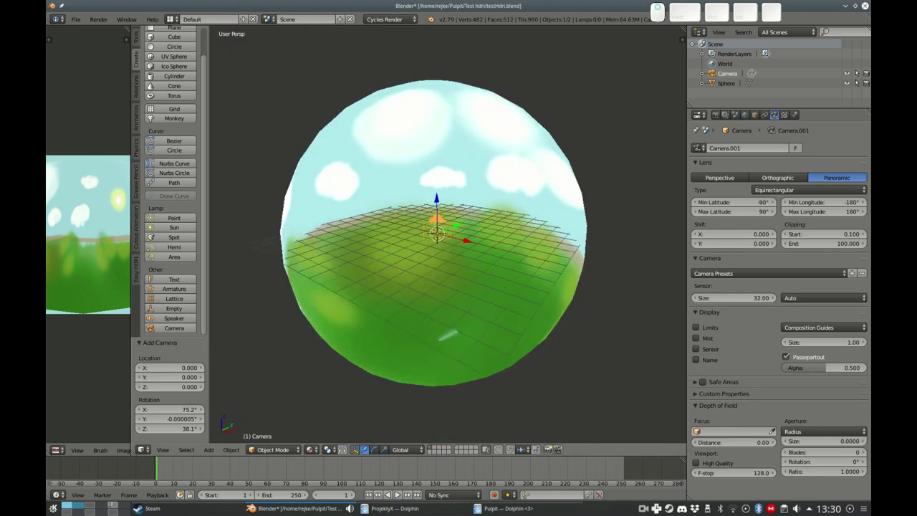
key(F12)
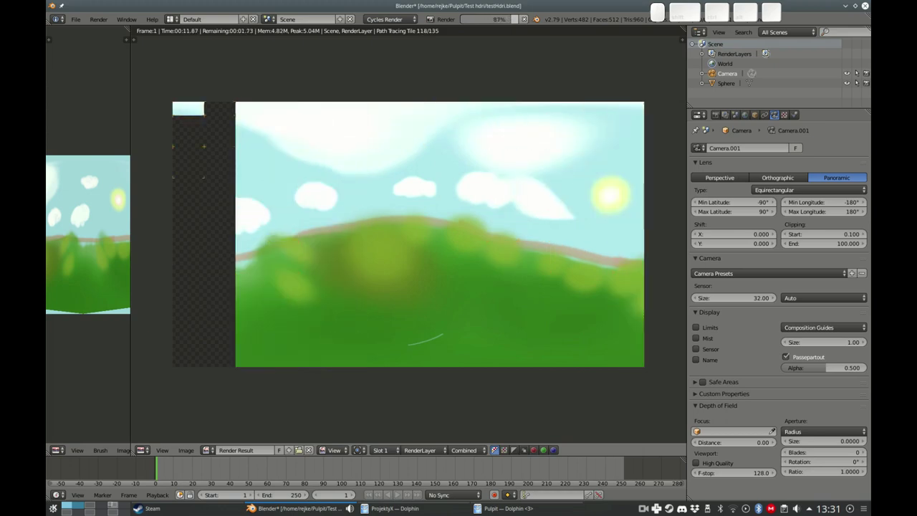
Save the finished panorama render as testHdri_re.png beside testHdri.png
click(185, 450)
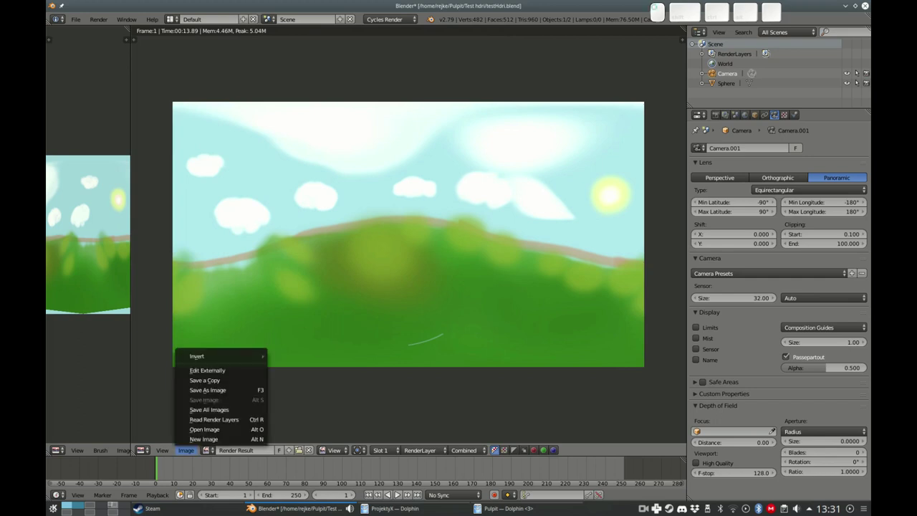
click(215, 390)
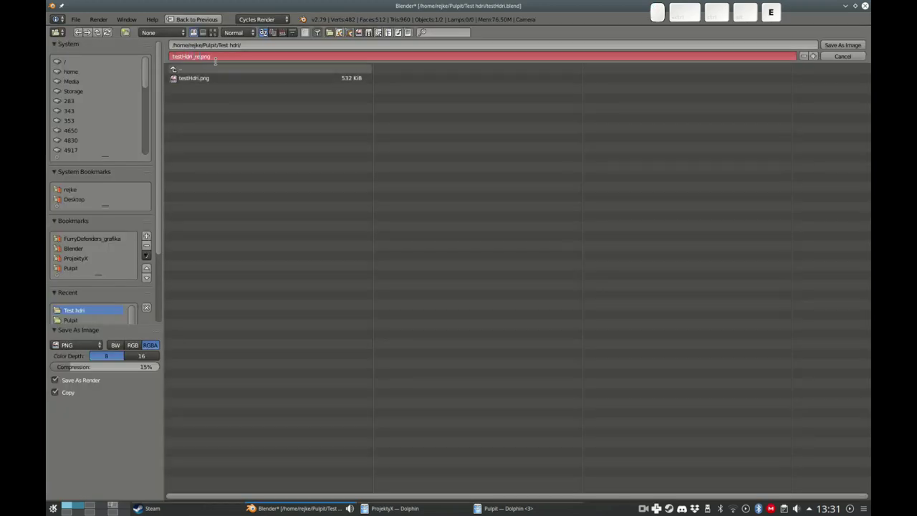
key(Return)
click(838, 45)
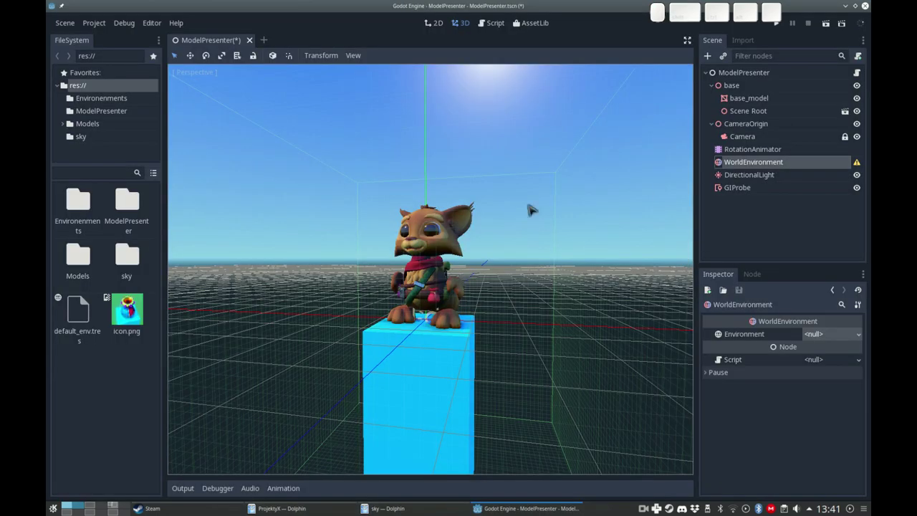
middle_drag(528, 210, 519, 222)
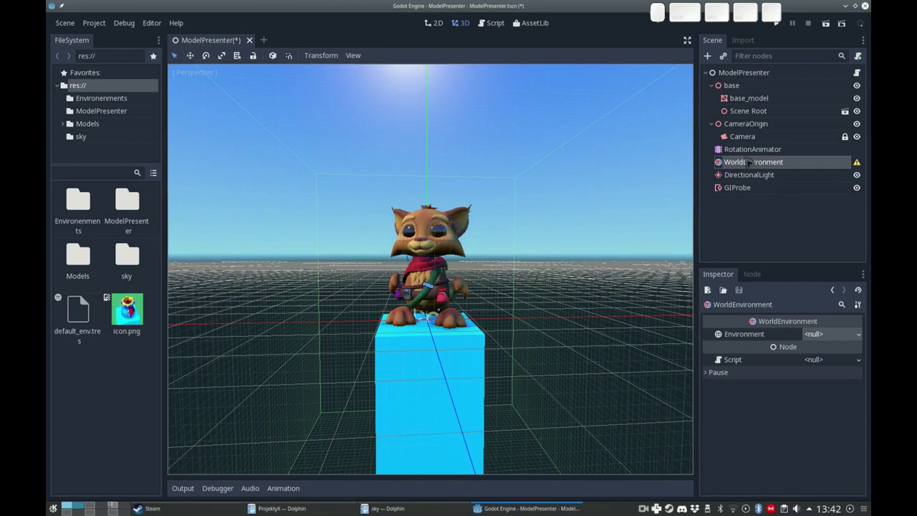
Give the WorldEnvironment a new Environment with its background mode set to Sky
click(827, 336)
click(822, 357)
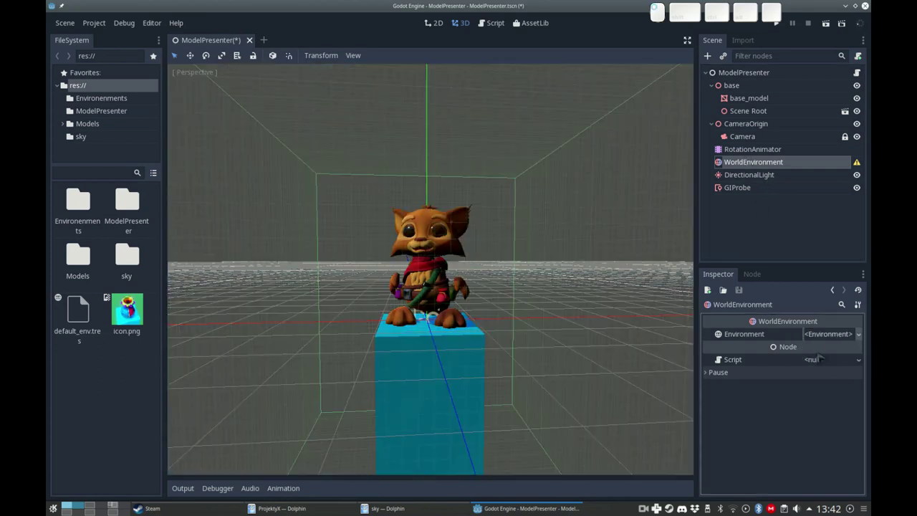
click(824, 335)
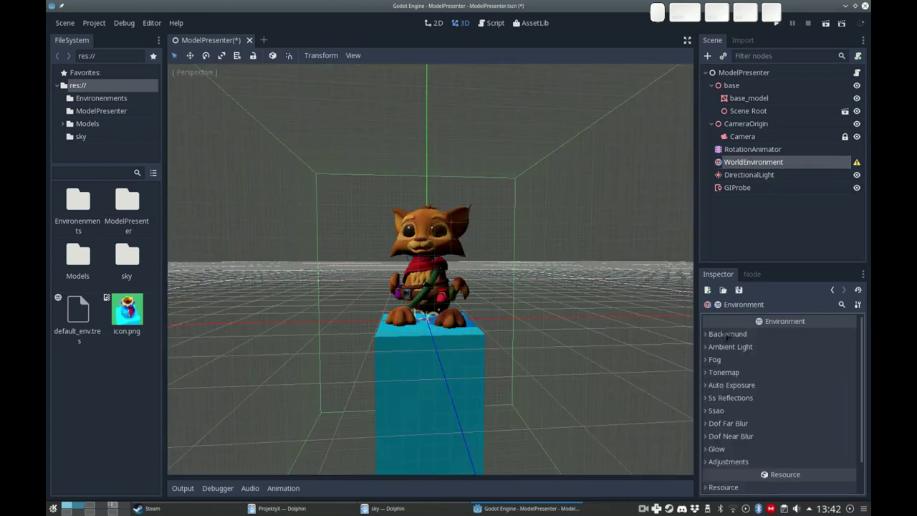
click(708, 337)
click(852, 347)
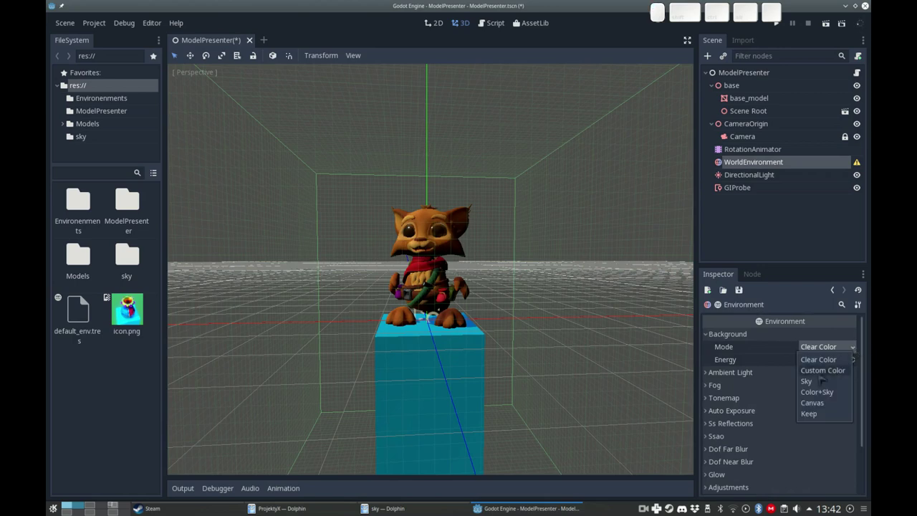
click(812, 386)
Assign a new PanoramaSky that uses testHdri_render.png as its panorama
click(824, 361)
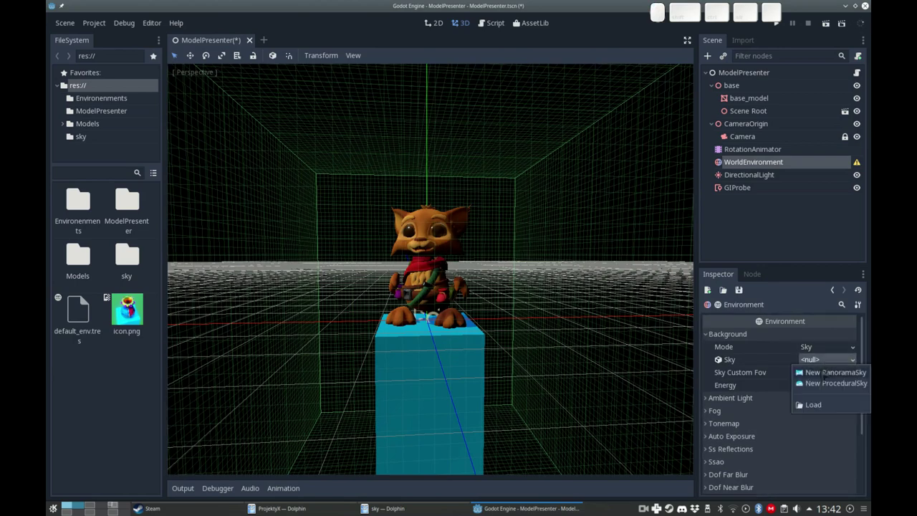
click(824, 372)
click(822, 360)
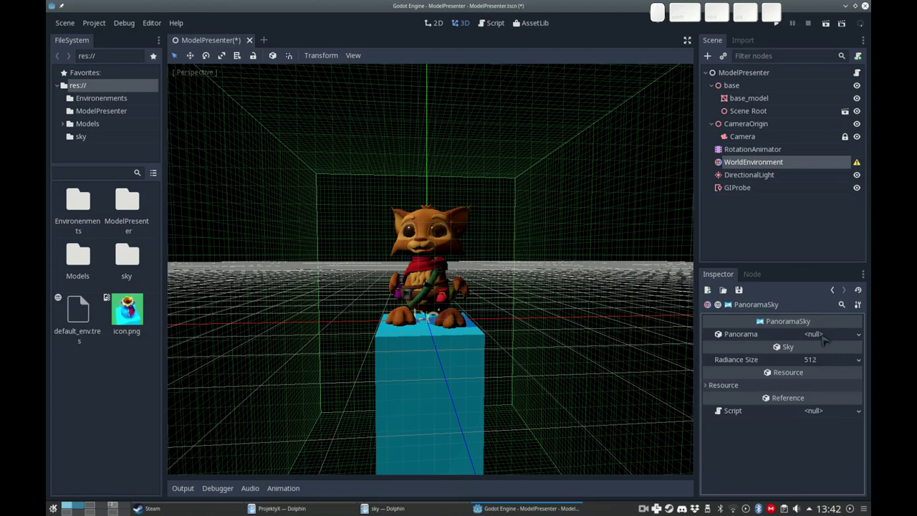
click(824, 335)
click(813, 445)
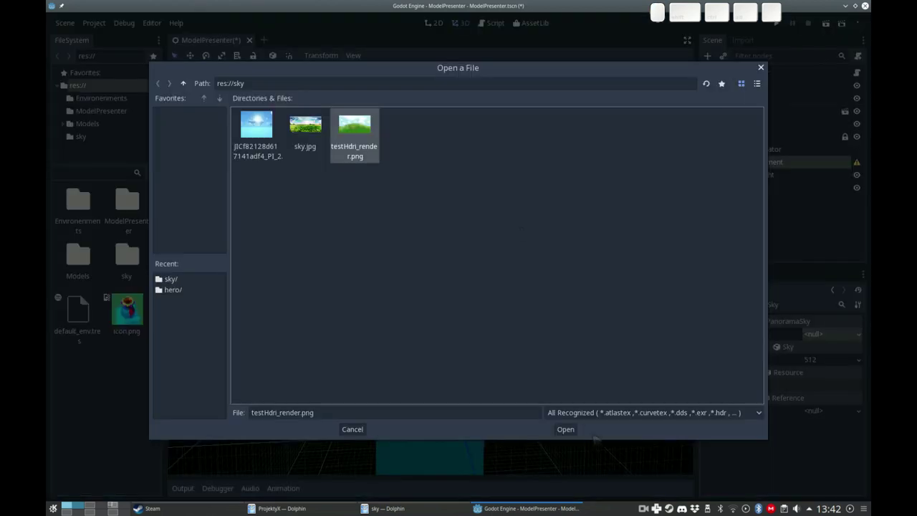
click(565, 429)
mouse_move(447, 102)
middle_down()
mouse_move(508, 93)
mouse_move(608, 98)
mouse_move(358, 72)
mouse_move(346, 88)
mouse_move(469, 107)
mouse_move(480, 203)
mouse_move(454, 112)
mouse_move(446, 6)
mouse_move(389, 229)
mouse_move(439, 338)
middle_up()
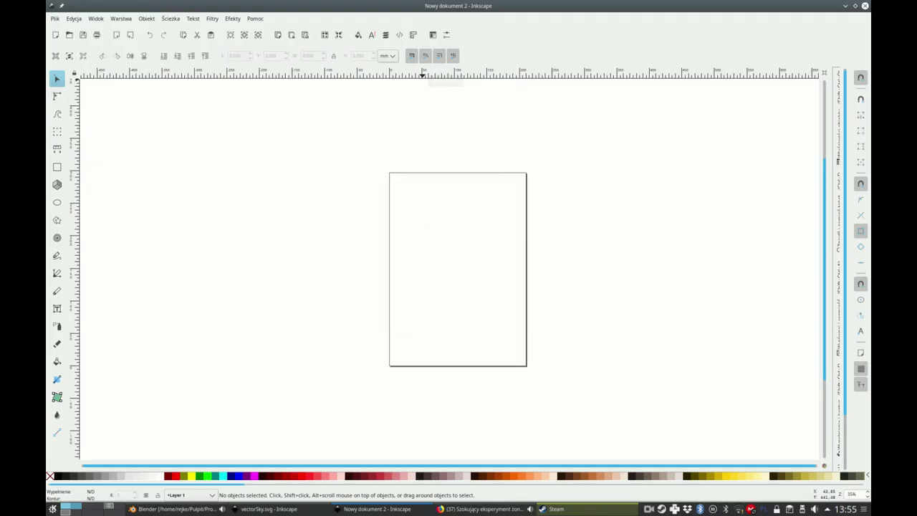
key(shift+ctrl+d)
Set the page to 1024×1024 and draw a rectangle filled with colour 1352c1ff
text(1024)
click(803, 104)
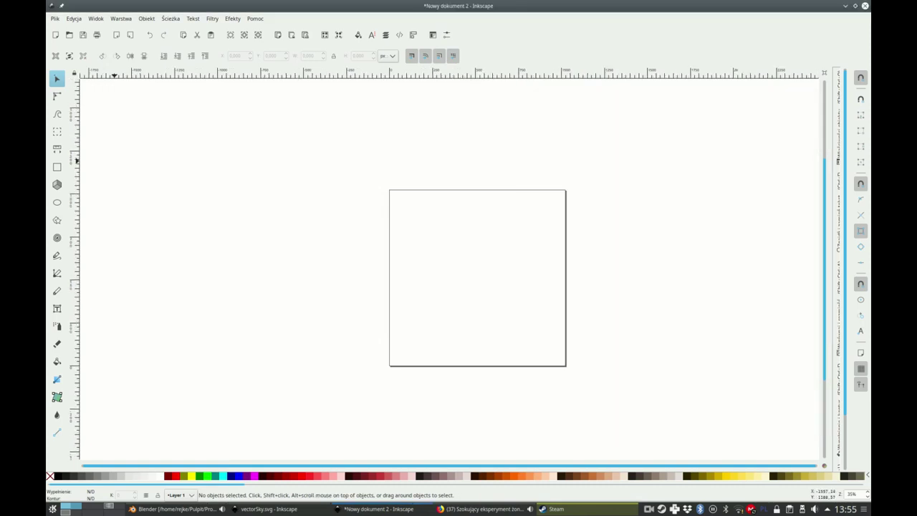
key(r)
drag(388, 188, 567, 367)
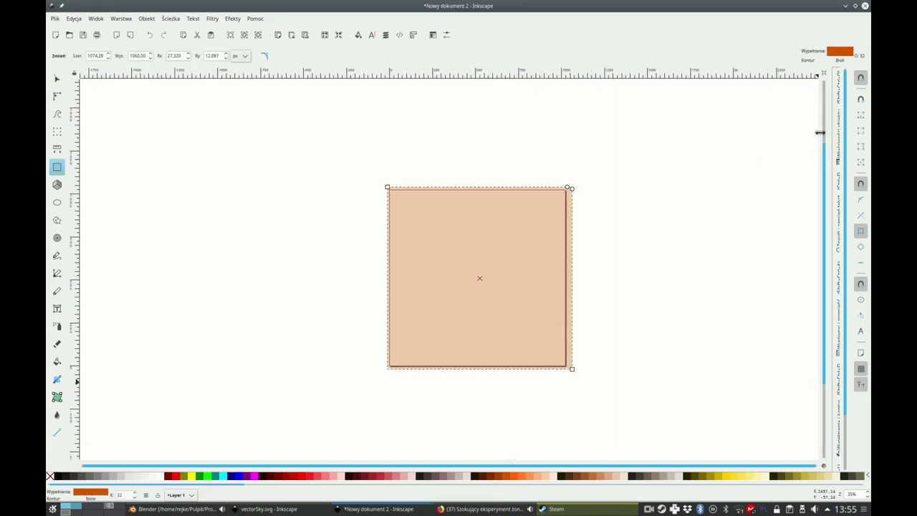
key(shift+ctrl+f)
text(100)
key(Return)
text(1352c1ff)
key(Return)
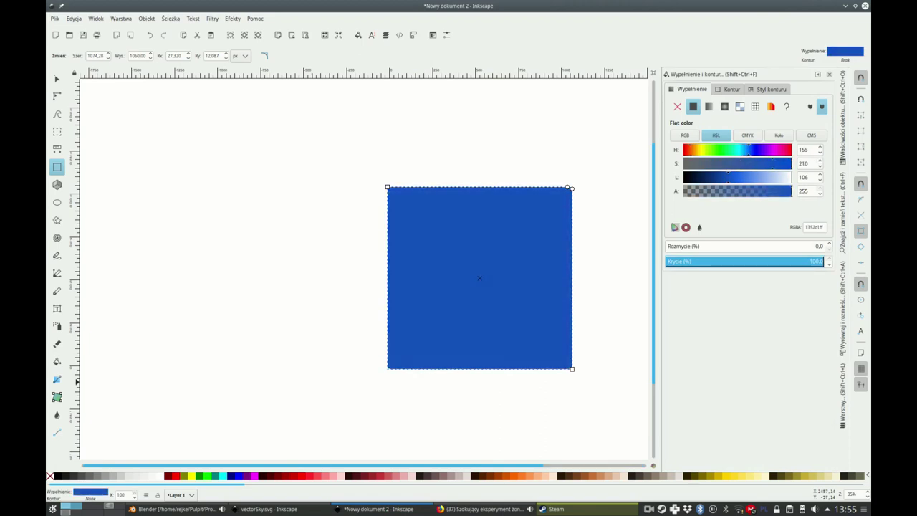
Size the rectangle to 1024×1024 so it covers the whole page
key(s)
ctrl+scroll(604, 194, up, 2)
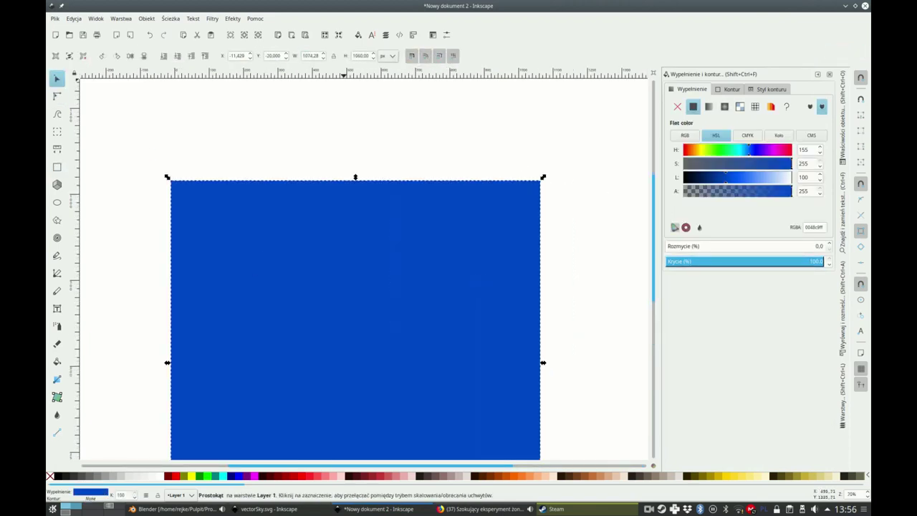
triple_click(310, 56)
text(1024)
key(Return)
text(4)
key(Return)
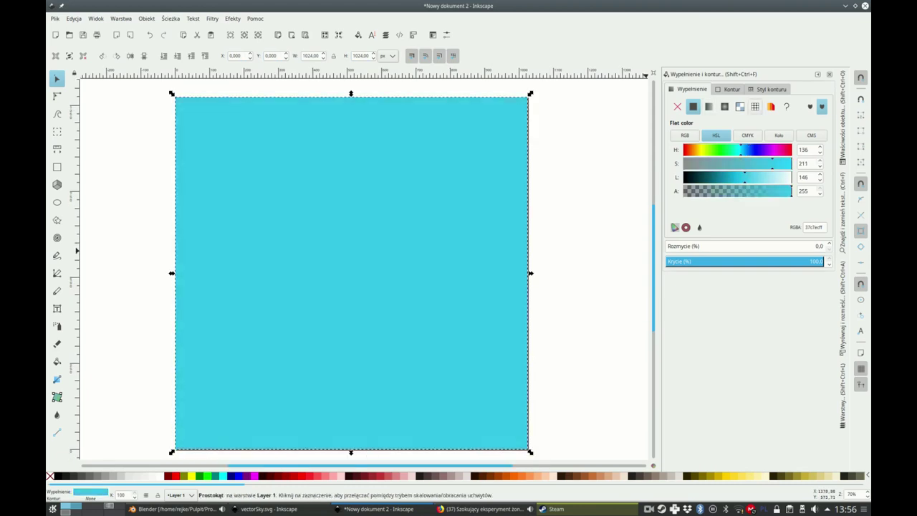
Apply a gradient fill and make it run vertically from deep blue to light cyan
click(724, 106)
key(g)
ctrl+scroll(479, 279, down, 3)
drag(280, 274, 270, 290)
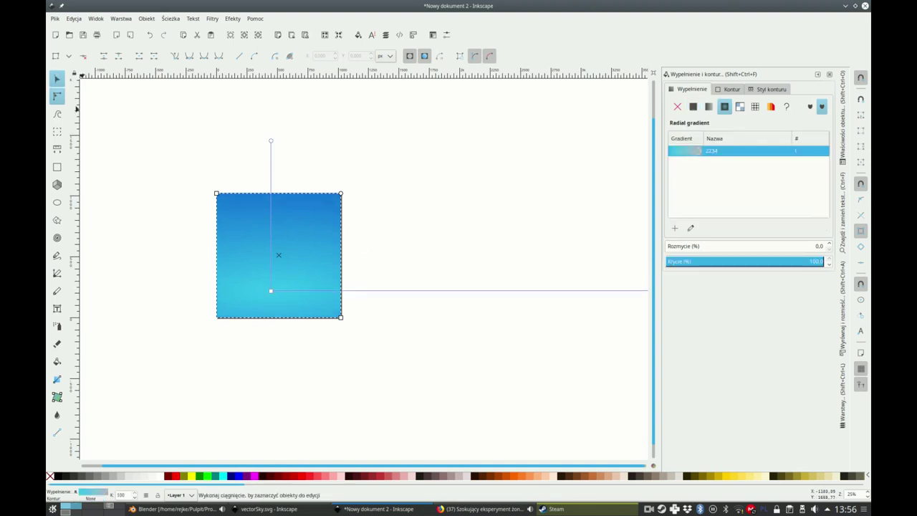
drag(299, 236, 303, 328)
key(Escape)
Draw a closed cloud-streak path with the Pen tool and reshape its curves
key(b)
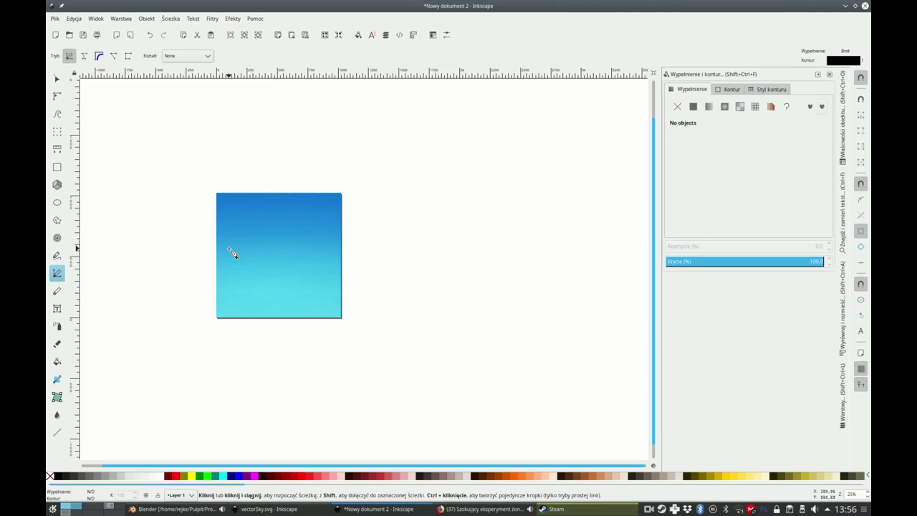
drag(242, 255, 243, 258)
ctrl+scroll(244, 257, up, 2)
ctrl+scroll(245, 274, up, 2)
key(n)
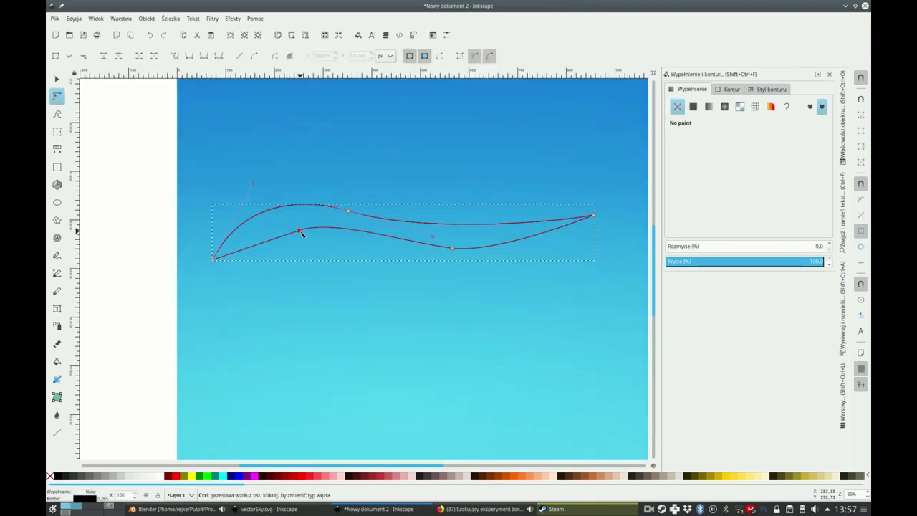
mouse_move(350, 211)
mouse_down()
mouse_move(260, 201)
mouse_move(296, 216)
mouse_up()
drag(461, 216, 494, 227)
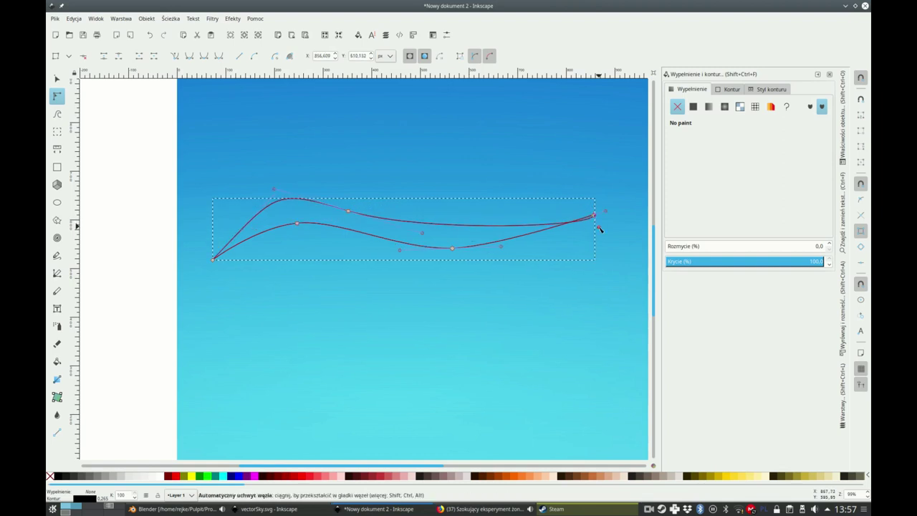
Fill the streak light cyan, blur it softly and move it into place
click(693, 106)
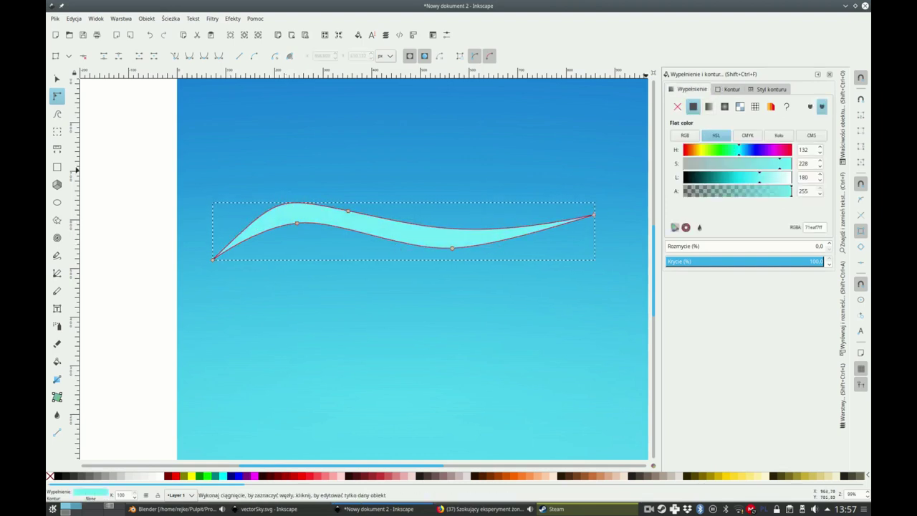
drag(668, 246, 684, 246)
key(5)
key(Escape)
ctrl+scroll(333, 209, up, 1)
drag(333, 209, 275, 225)
Duplicate the cloud twice, resizing the copies and making the top one half transparent
key(ctrl+d)
drag(215, 226, 358, 176)
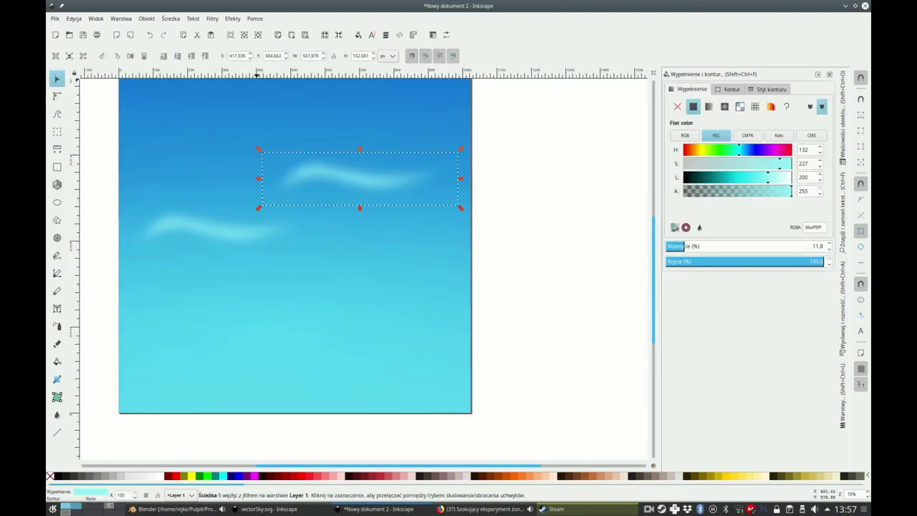
ctrl+drag(258, 204, 309, 194)
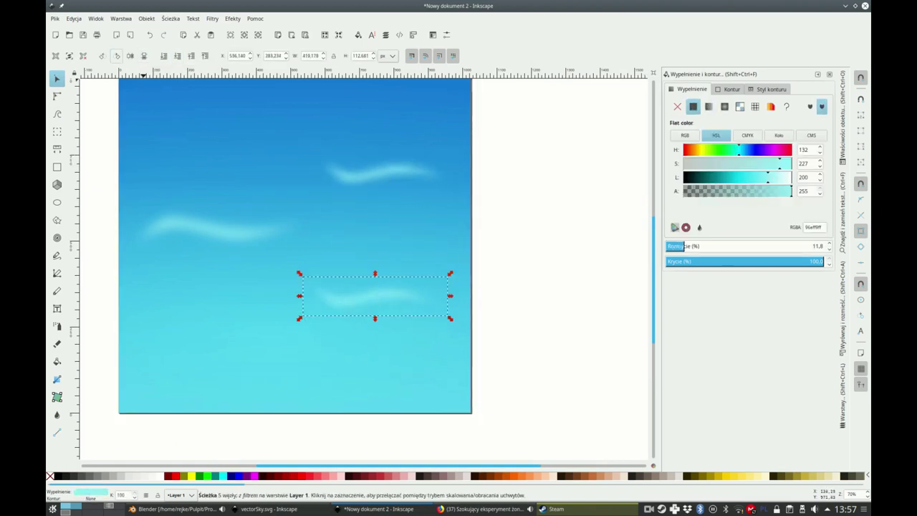
drag(447, 295, 456, 295)
key(ctrl+d)
drag(384, 306, 288, 131)
click(736, 191)
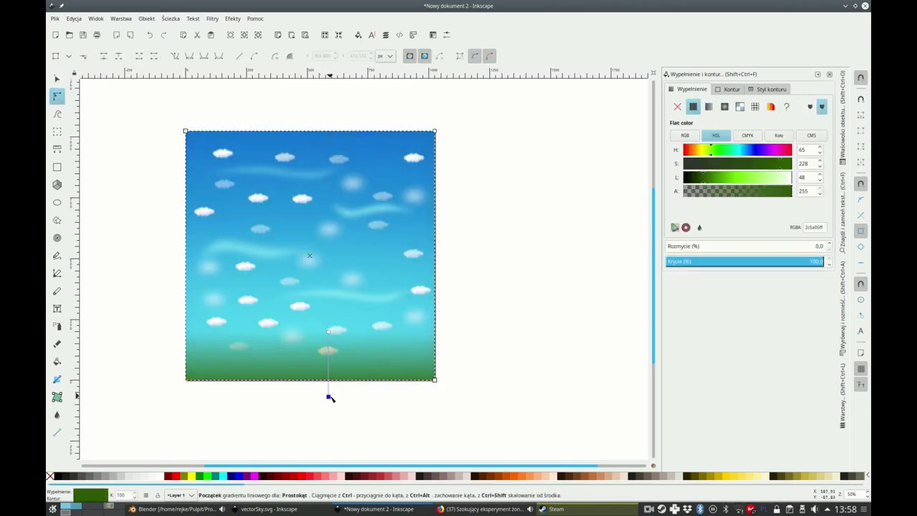
Export the drawing as the PNG image hdrTest
key(shift+ctrl+e)
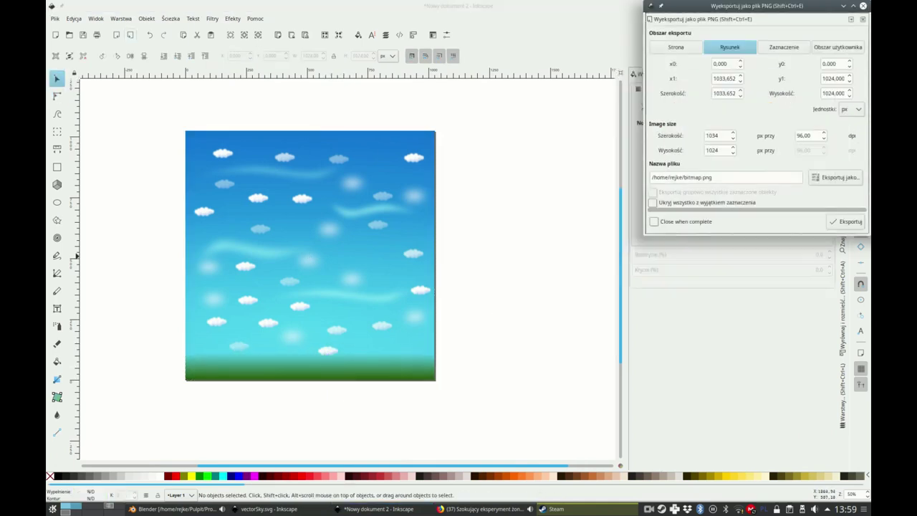
click(835, 178)
text(hdrTest)
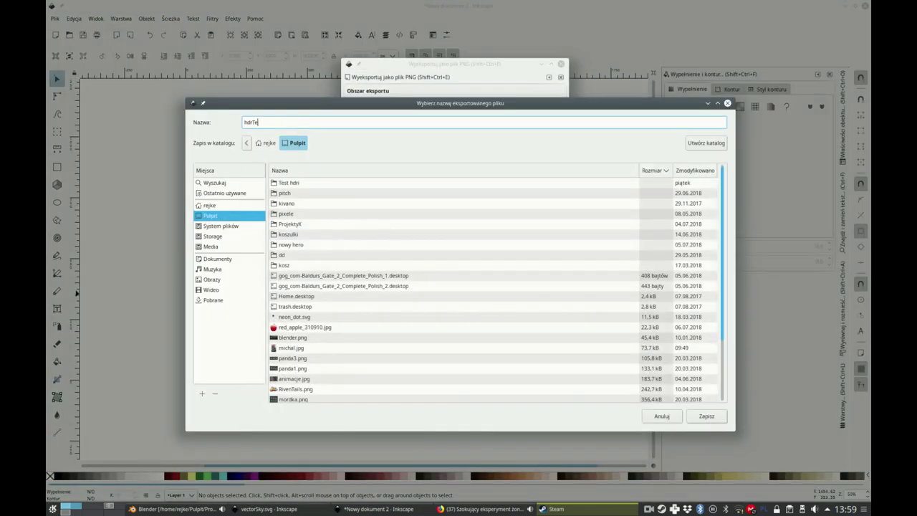
key(Return)
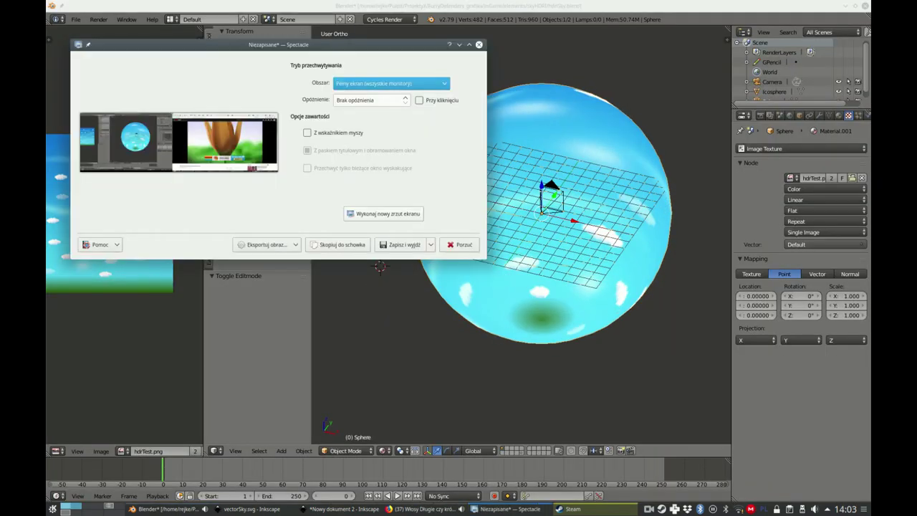
Render the hdrTest-textured sky sphere into a panorama with F12
key(Escape)
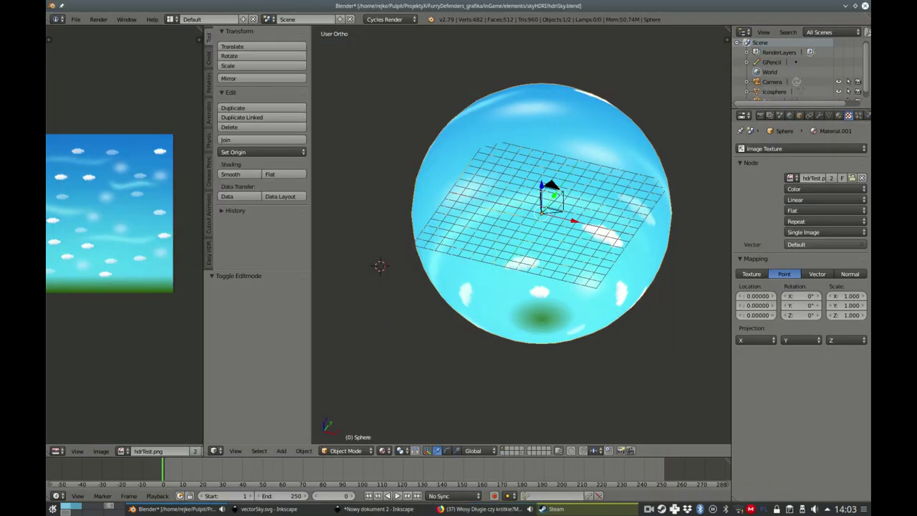
middle_drag(466, 258, 466, 237)
key(F12)
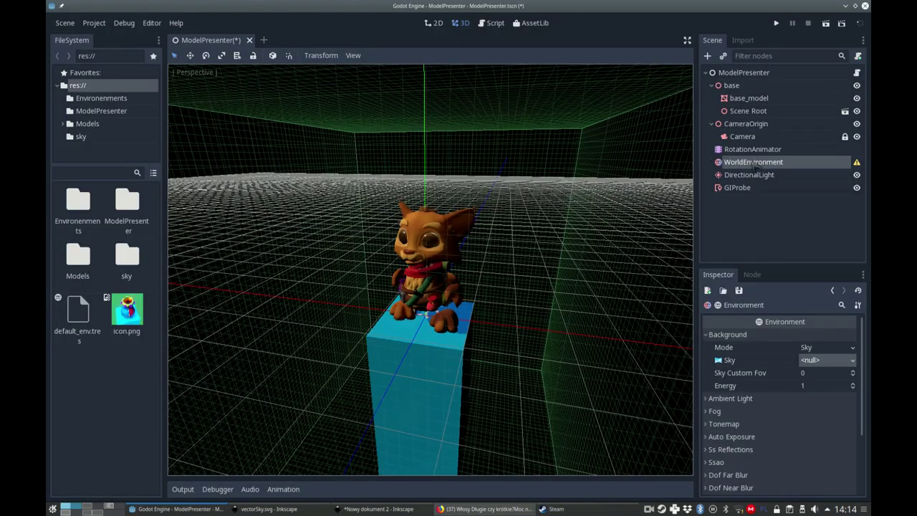
Give the WorldEnvironment a new PanoramaSky using the new cartoon cloud sky image as its panorama
click(753, 164)
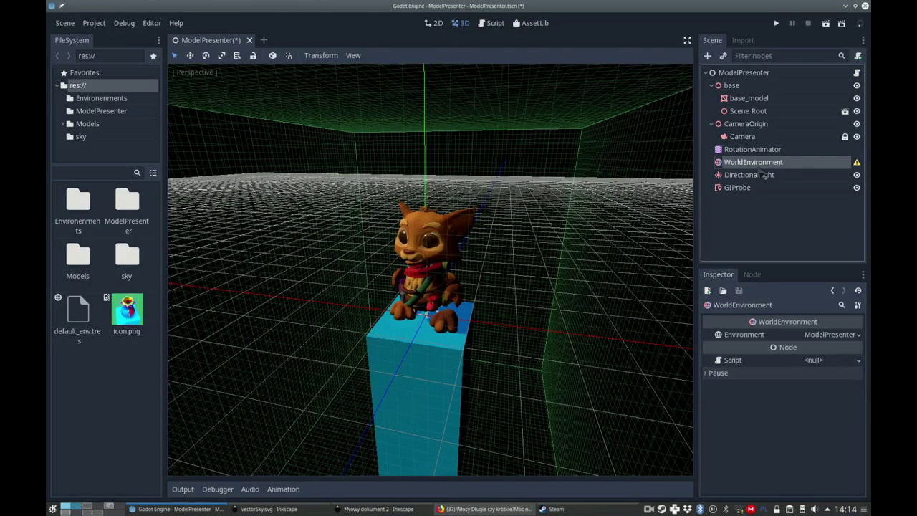
click(818, 335)
click(821, 360)
click(823, 374)
click(825, 360)
click(822, 334)
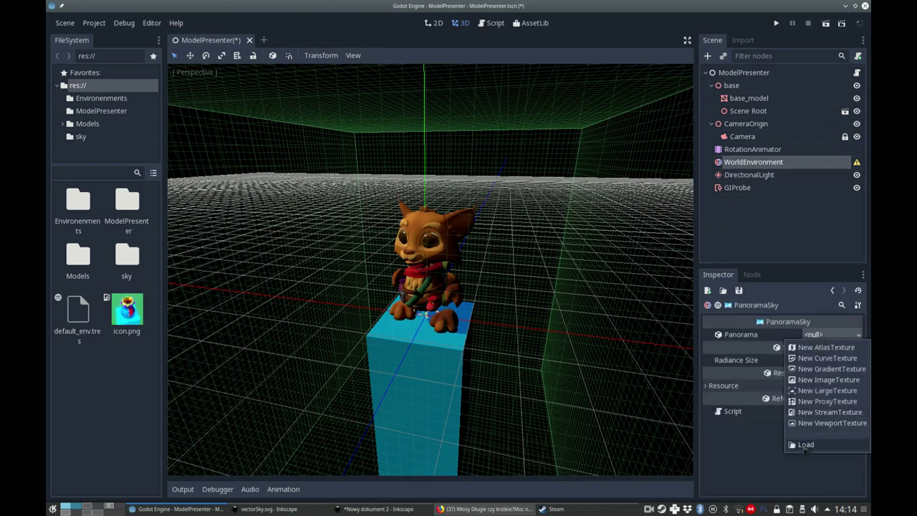
click(806, 445)
double_click(254, 132)
Orbit around the character to view it against the new sky, then save and run the scene
click(737, 188)
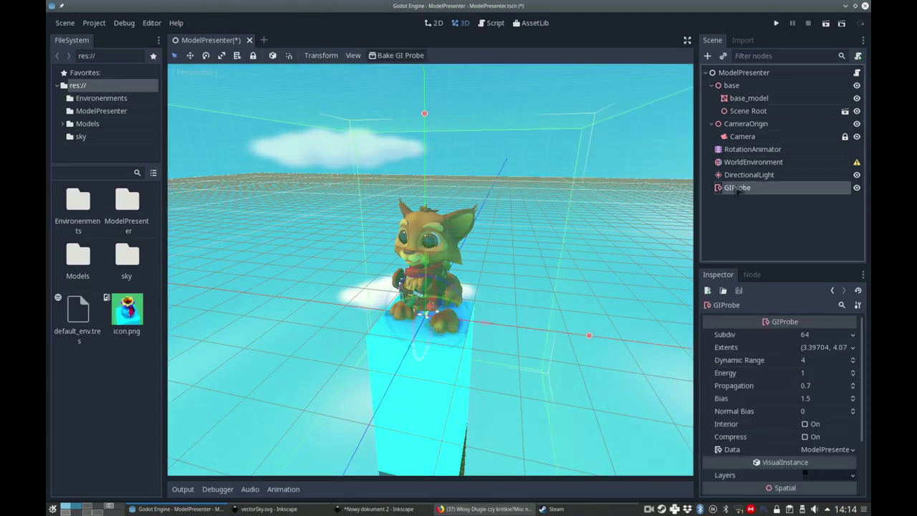
mouse_move(369, 117)
middle_down()
mouse_move(481, 119)
mouse_move(477, 98)
mouse_move(348, 118)
mouse_move(534, 80)
mouse_move(681, 172)
mouse_move(239, 451)
mouse_move(307, 178)
middle_up()
scroll(349, 121, down, 5)
scroll(356, 234, up, 5)
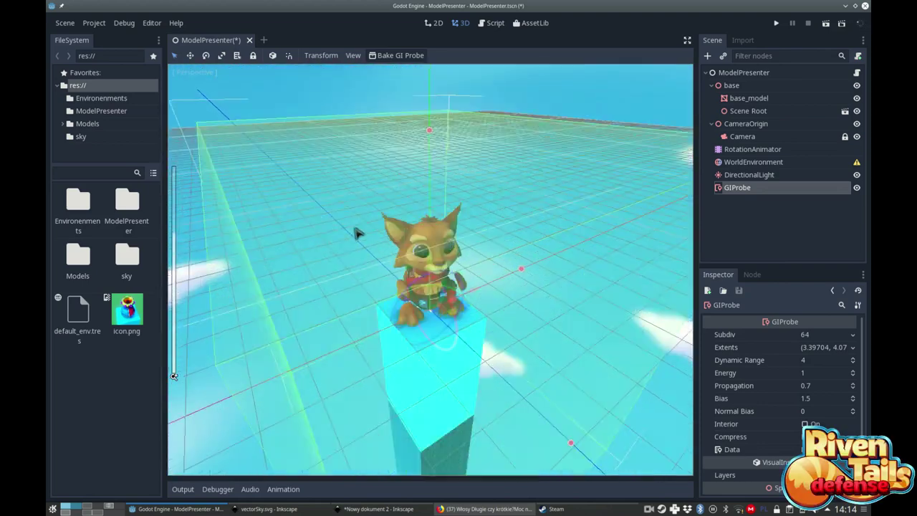
middle_drag(356, 235, 743, 382)
mouse_move(631, 444)
middle_down()
mouse_move(567, 170)
mouse_move(468, 149)
mouse_move(604, 134)
middle_up()
key(F5)
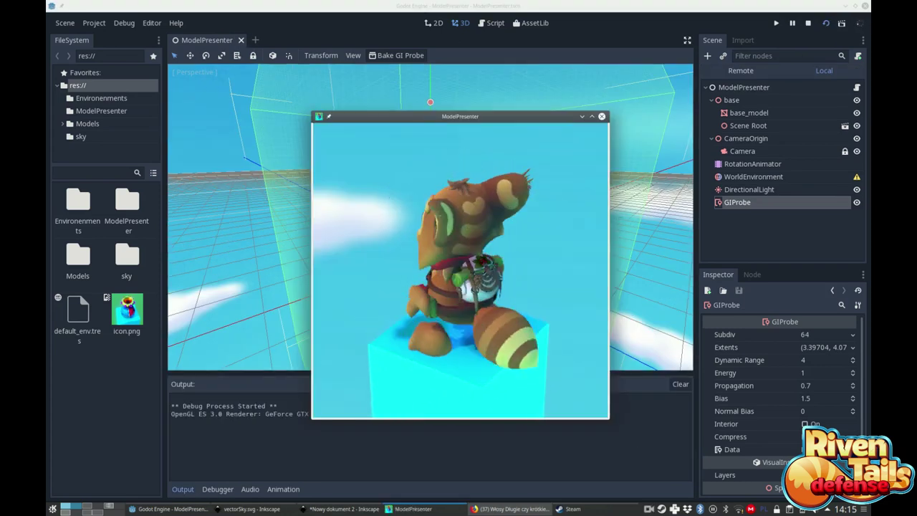
click(648, 508)
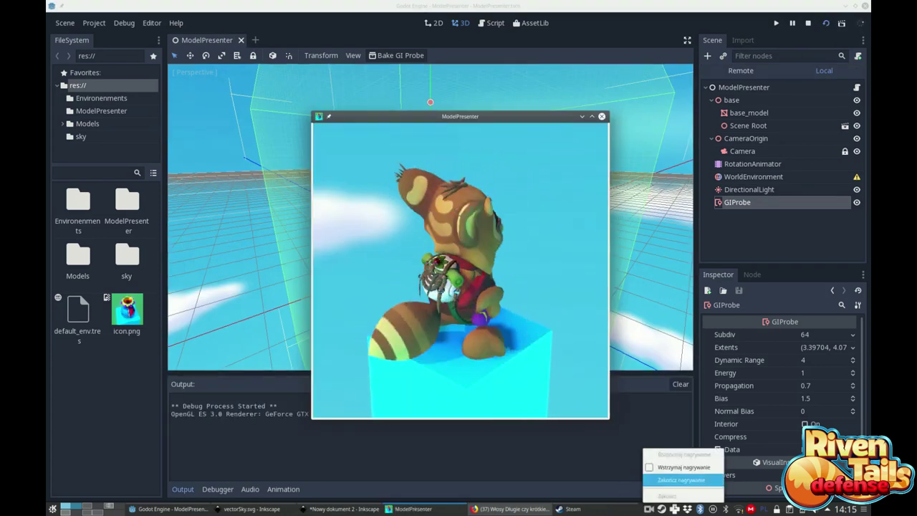
click(680, 479)
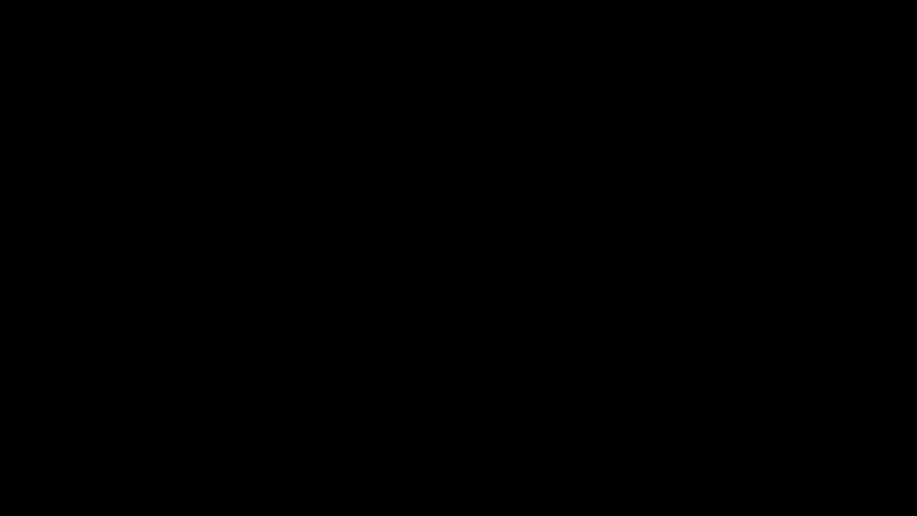